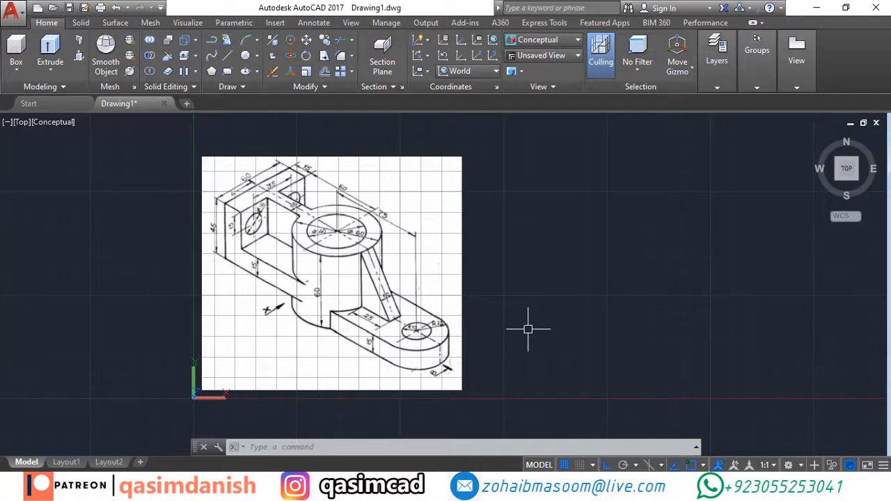
- Draw a closed 15 by 60 upright rectangle from line segments in the empty area beside the reference image
middle_click_drag(585, 298, 521, 311)
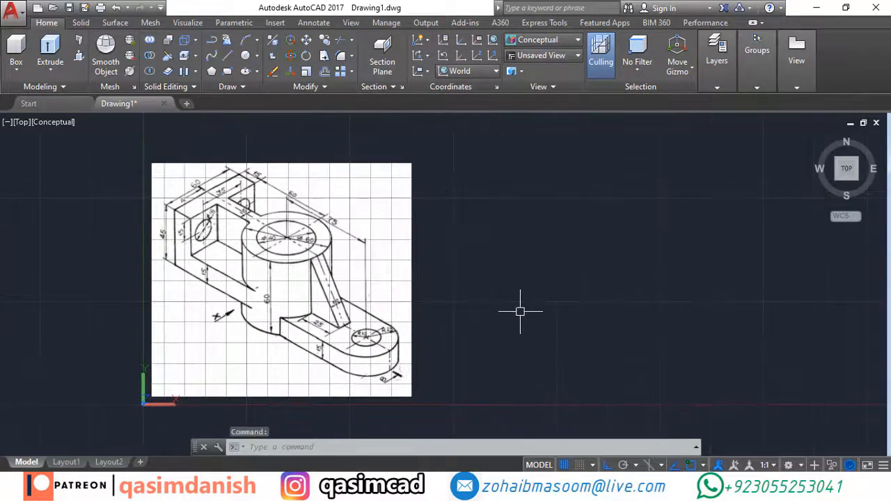
type("l")
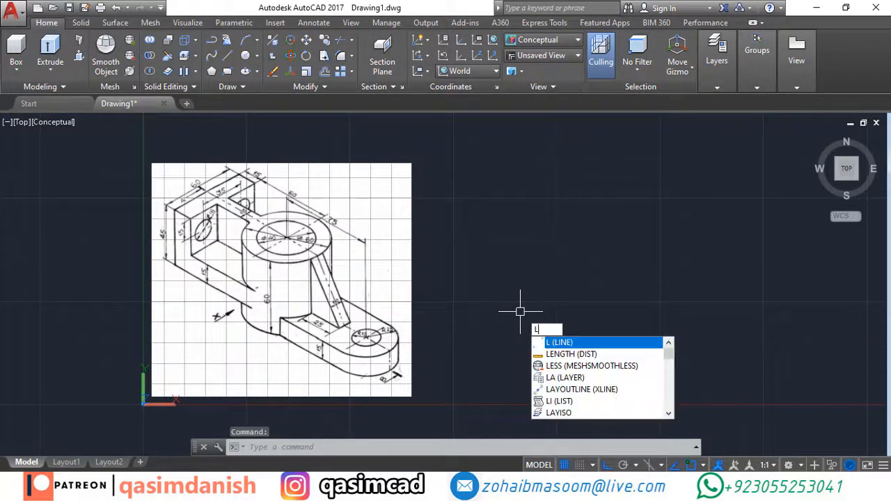
key("Return")
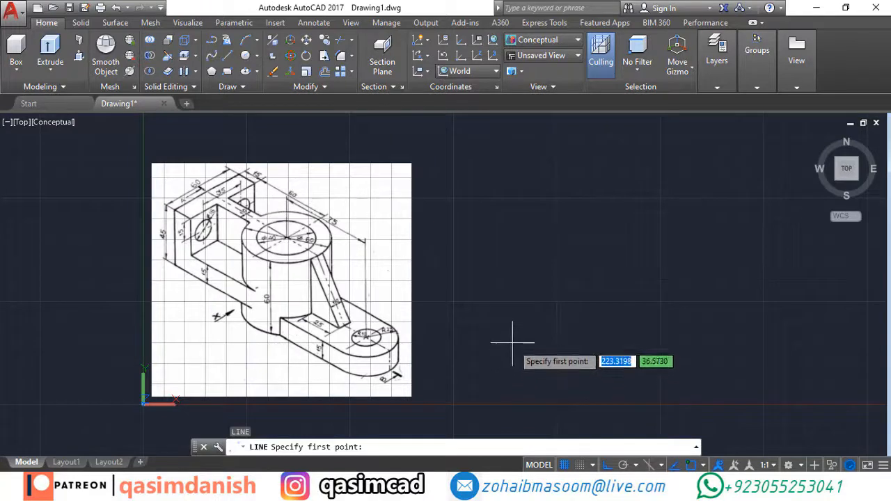
left_click(512, 343)
type("60")
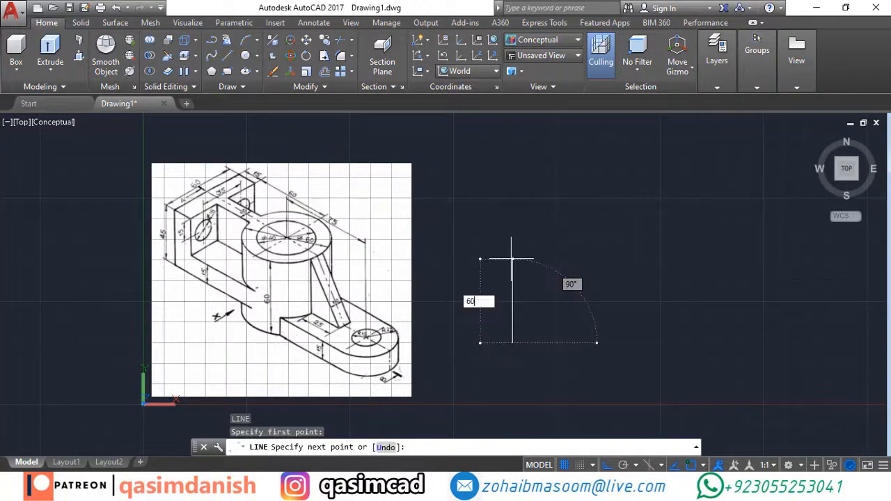
key("Return")
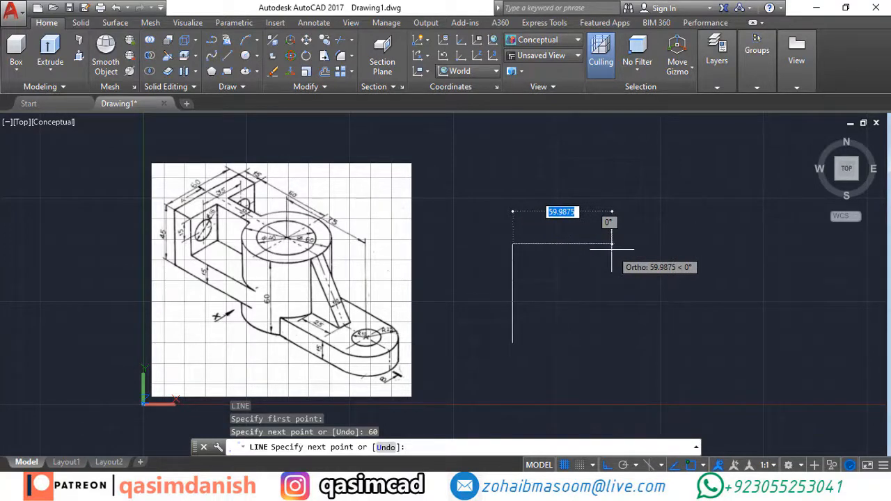
type("15")
key("Return")
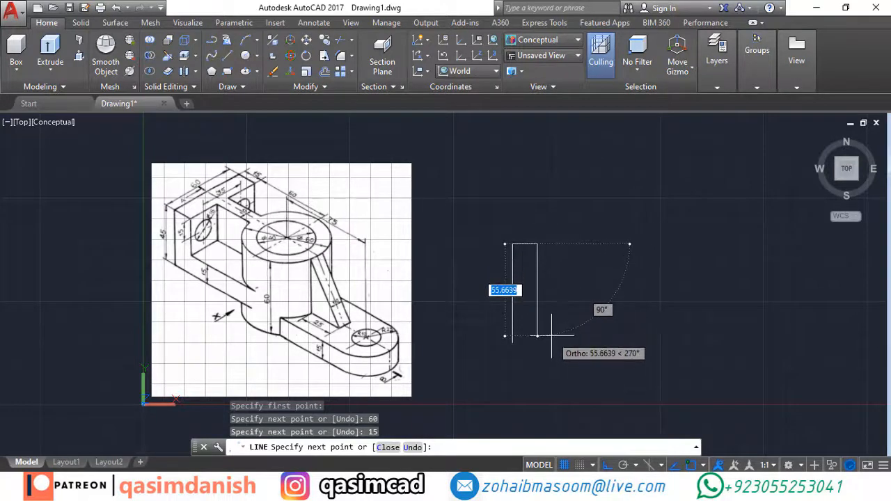
type("60")
key("Return")
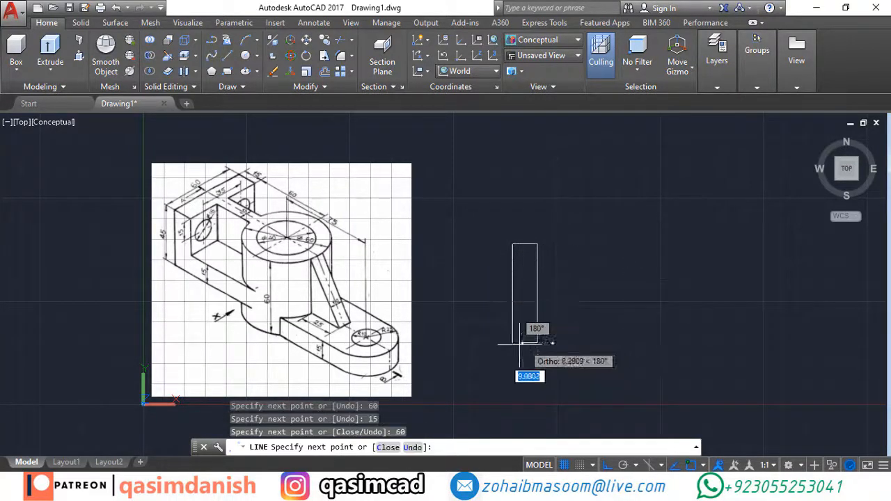
left_click(513, 343)
key("Escape")
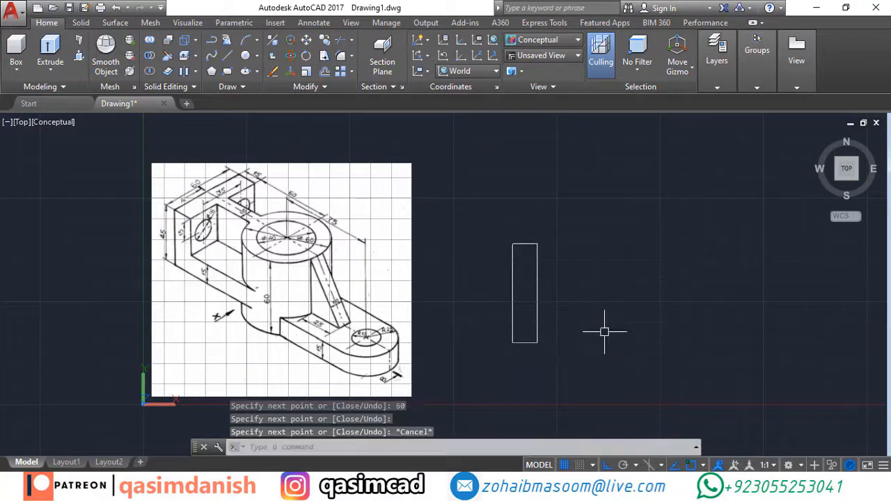
- Draw a 60-unit horizontal centre line outward from the midpoint of the narrow rectangle's right side
type("l")
key("Return")
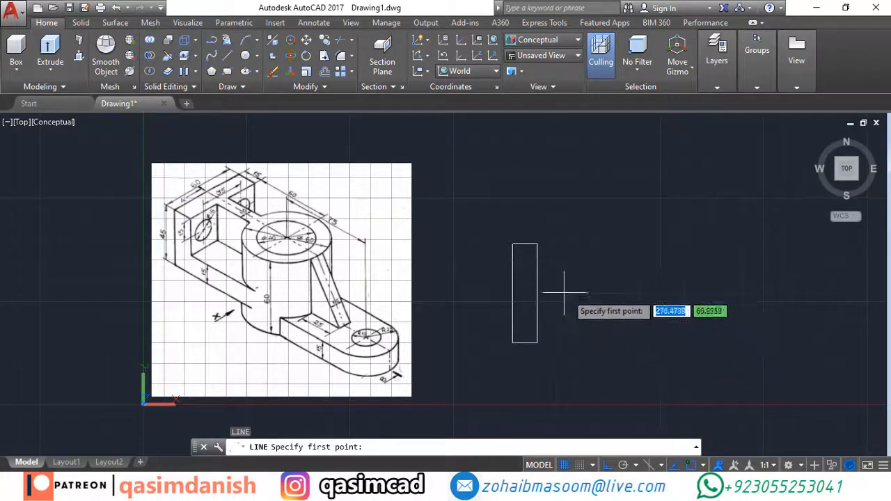
left_click(537, 293)
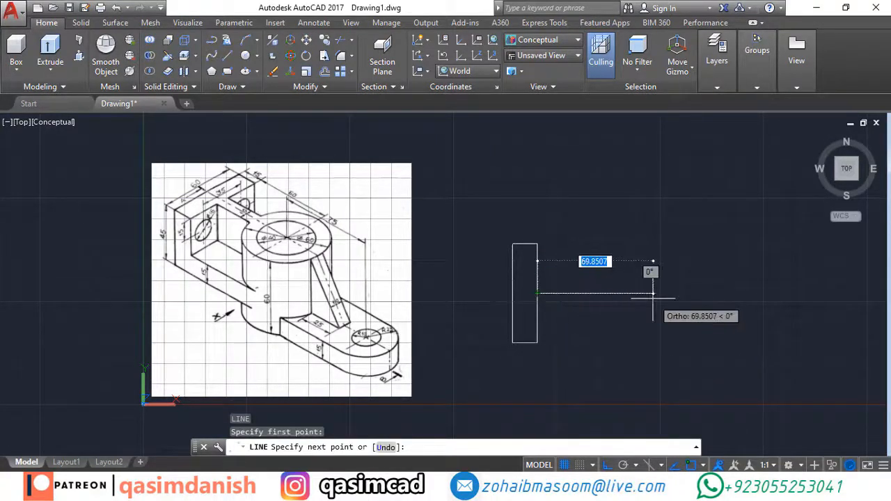
type("60")
key("Return")
key("Escape")
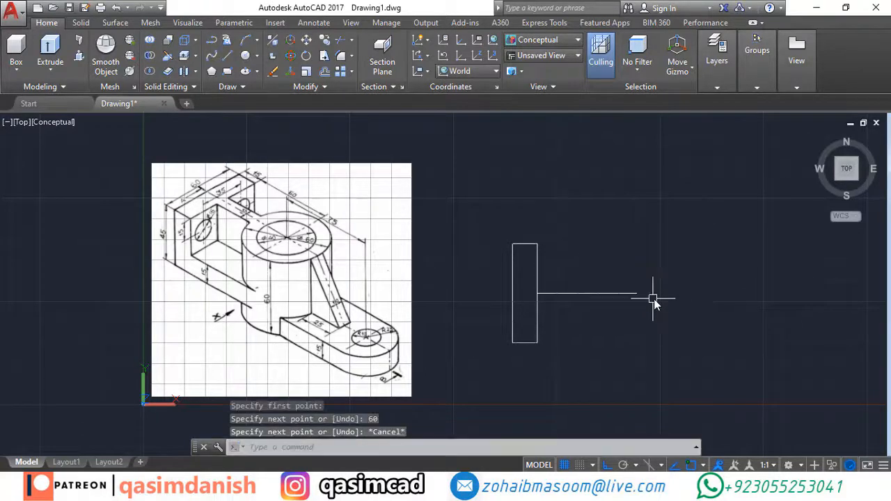
- Draw a circle of radius 30 centred on the free end of the centre line
type("c")
key("Return")
left_click(637, 293)
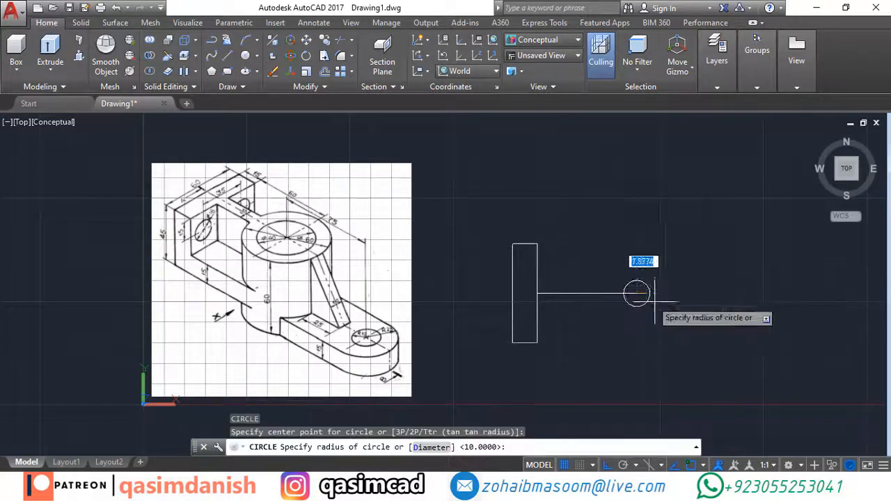
type("30")
key("Return")
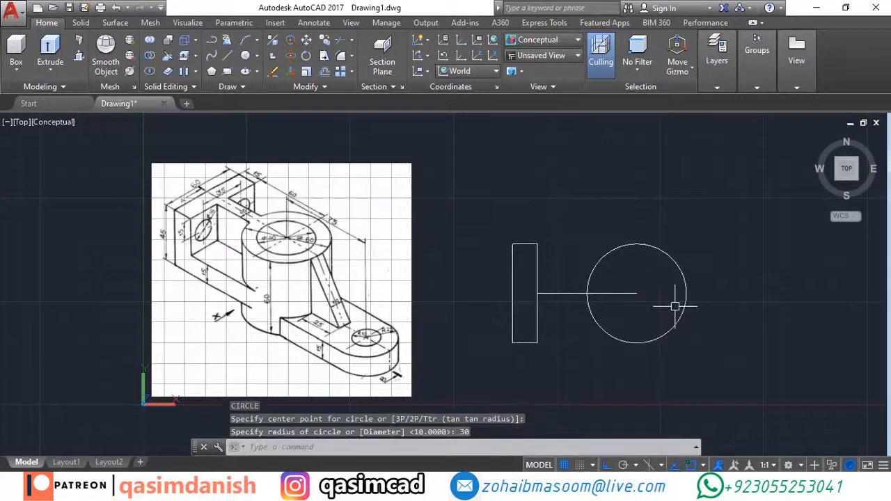
- Offset the circle inward by 10 to form the bore
key("Return")
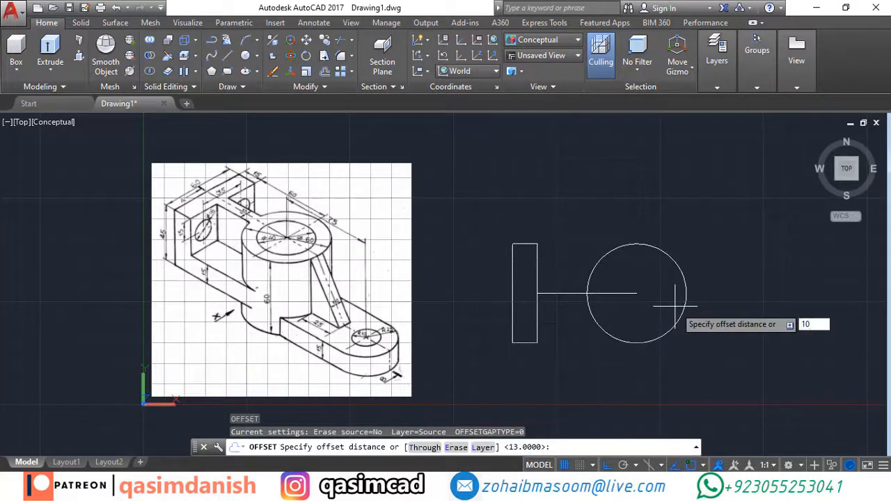
key("Return")
left_click(684, 278)
left_click(626, 279)
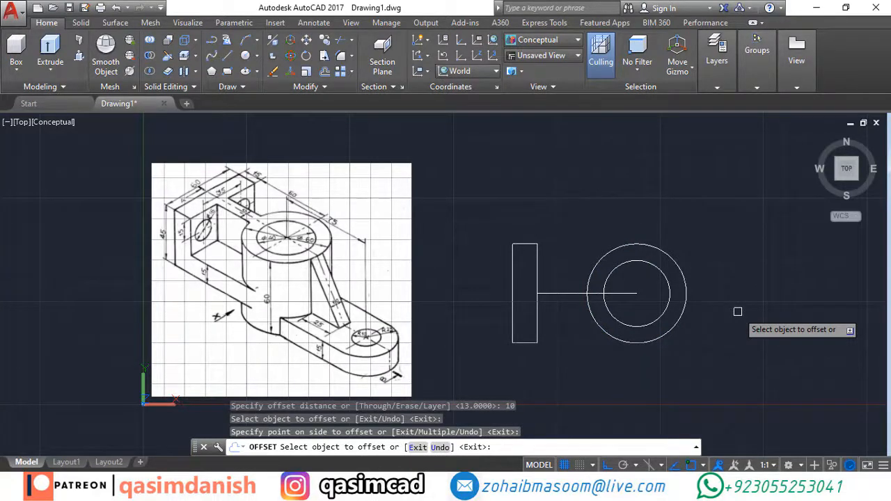
middle_click_drag(738, 312, 714, 310)
key("Escape")
- Offset the horizontal centre line by 5 to both sides to outline the web
type("o")
key("Return")
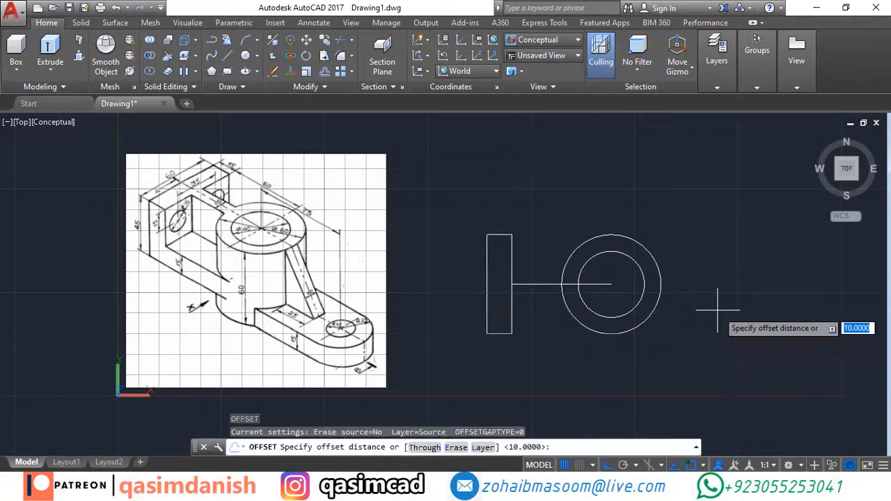
type("5")
key("Return")
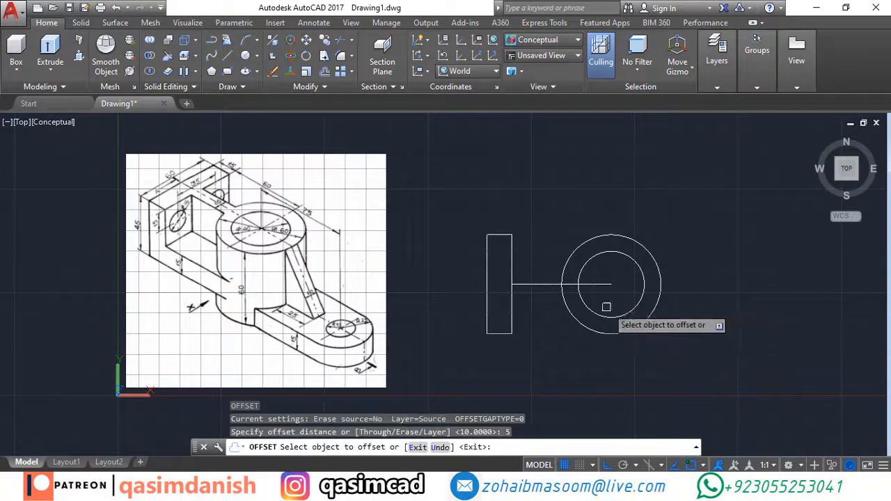
left_click(529, 282)
left_click(534, 271)
left_click(531, 288)
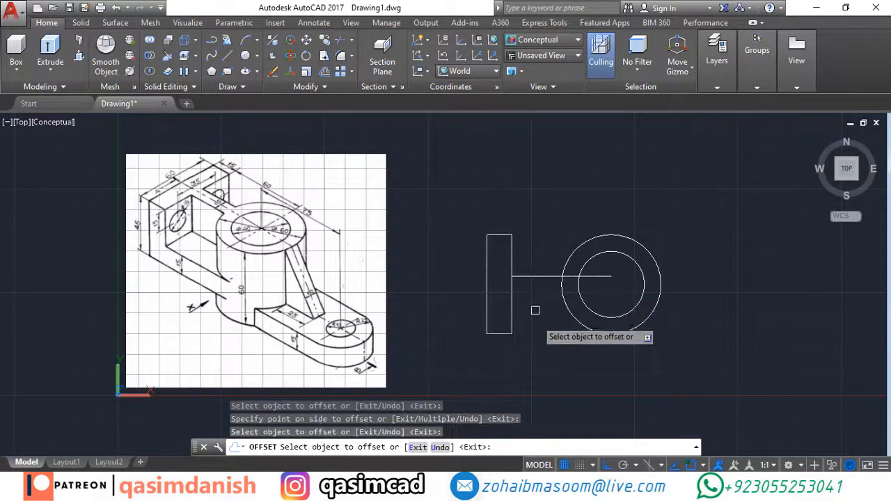
left_click(535, 284)
left_click(535, 302)
key("Escape")
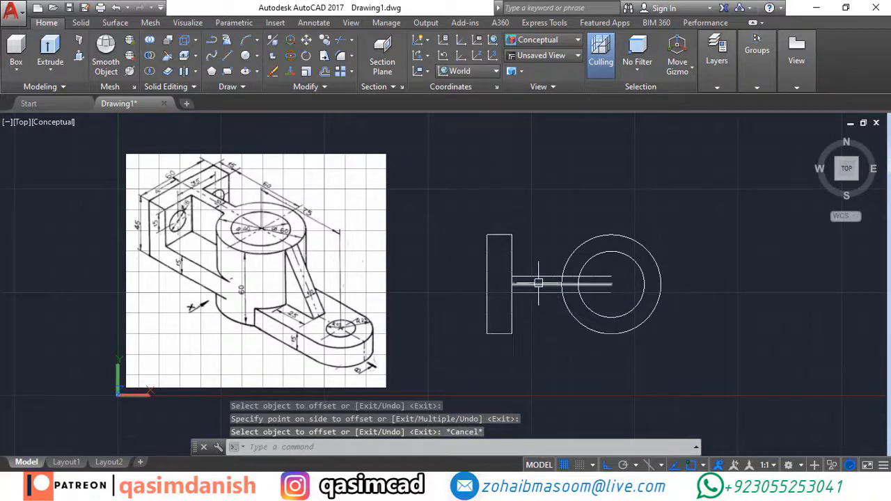
- Erase the original horizontal line between the two offset web lines
left_click(539, 283)
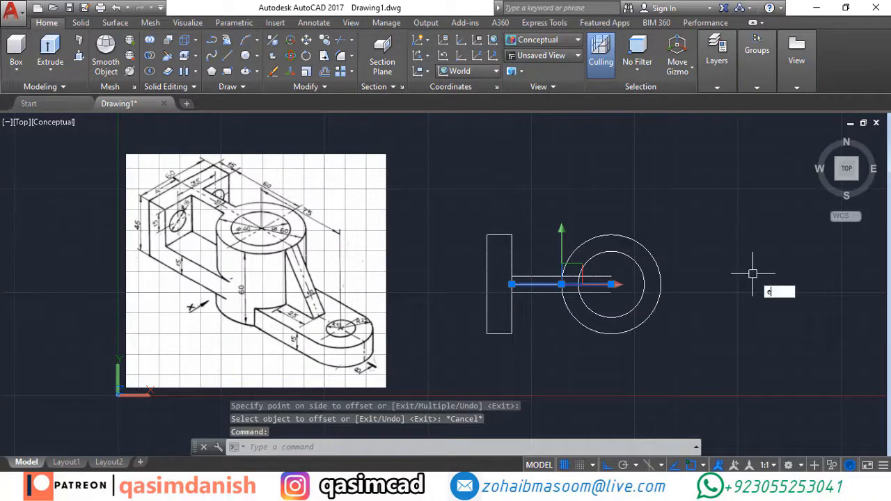
type("e")
key("Return")
- Draw a rectangle from the outer circle's bottom quadrant to the narrow rectangle's upper-left corner
middle_click_drag(752, 269, 681, 285)
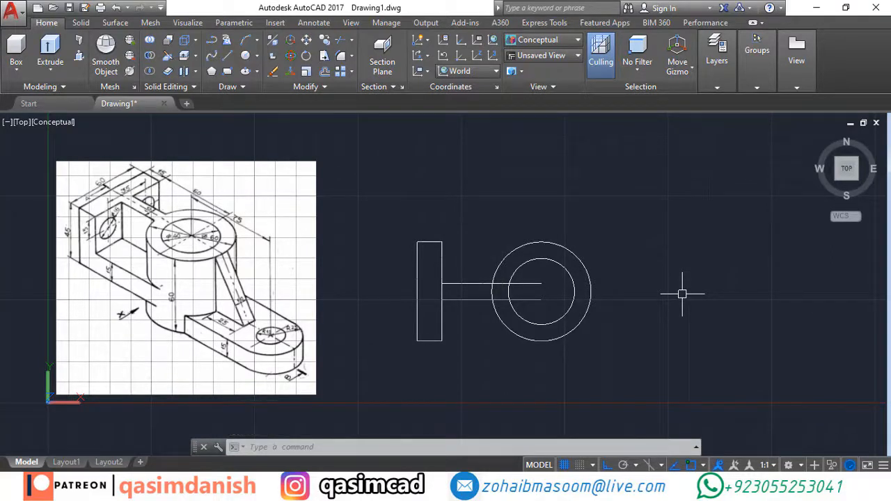
type("rec")
key("Return")
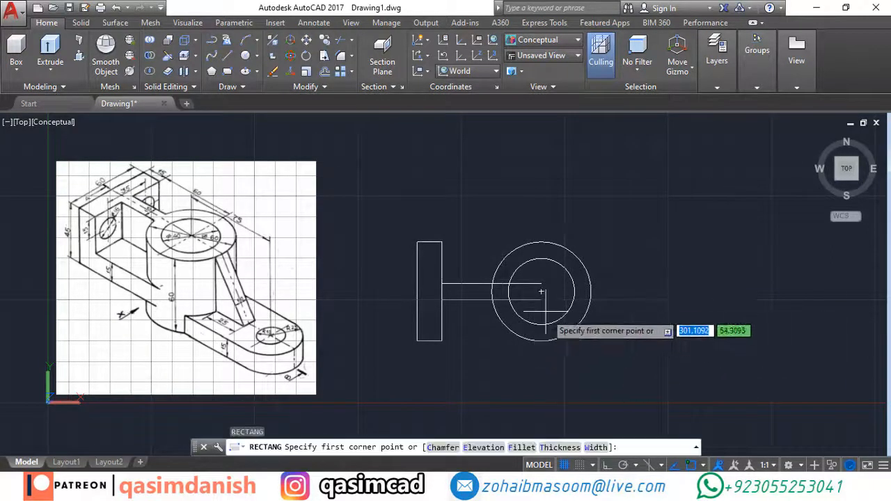
left_click(542, 341)
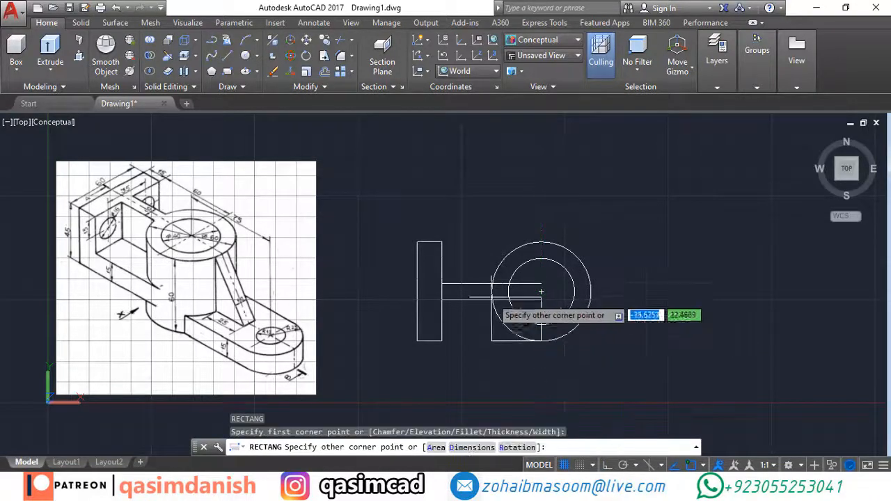
key("Escape")
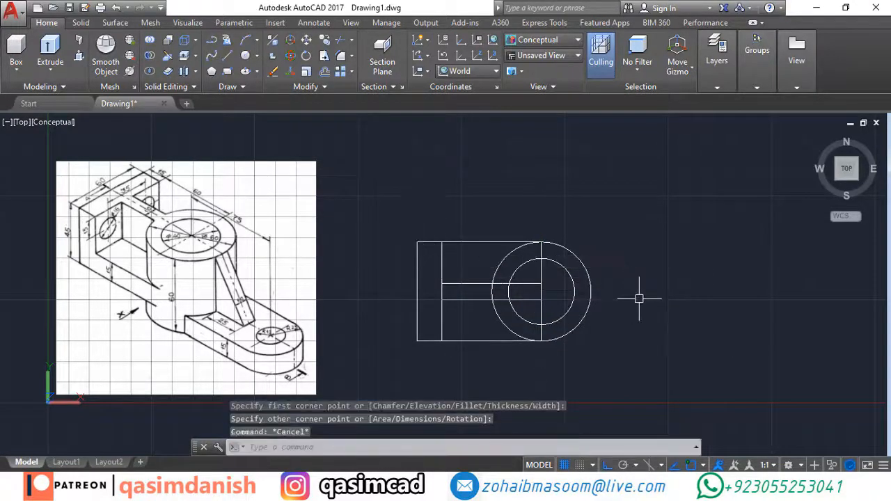
- Copy the large rectangle and the outer circle 70 units straight up
type("co")
key("Return")
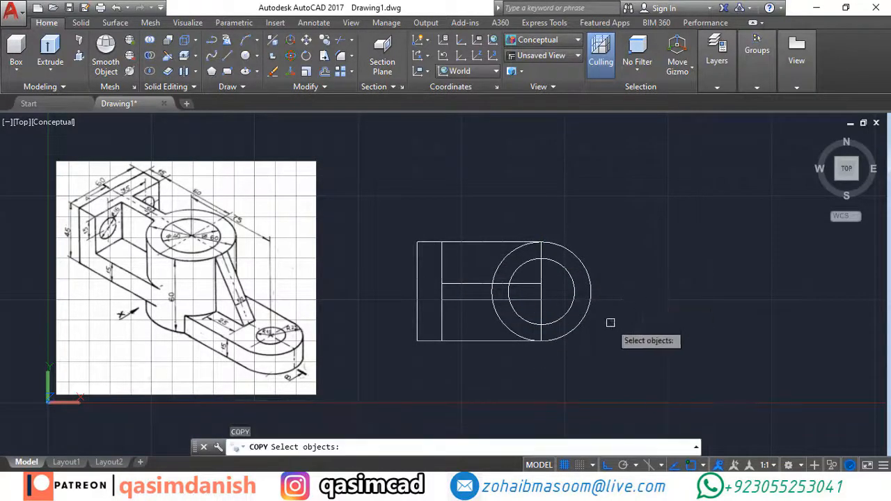
left_click(488, 341)
left_click(507, 327)
key("Return")
left_click(695, 388)
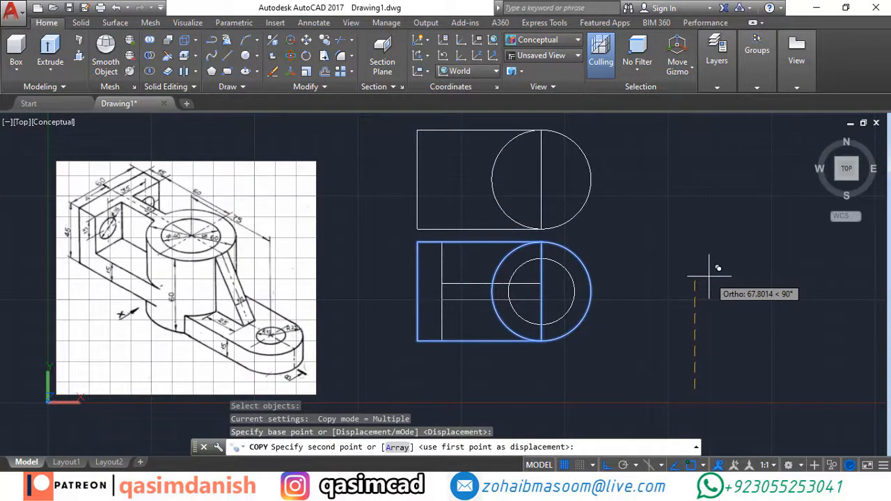
type("70")
key("Return")
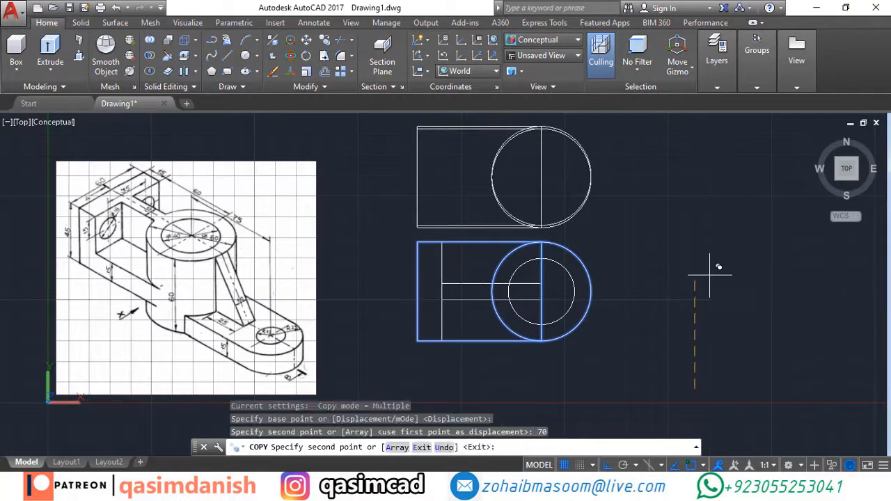
key("Escape")
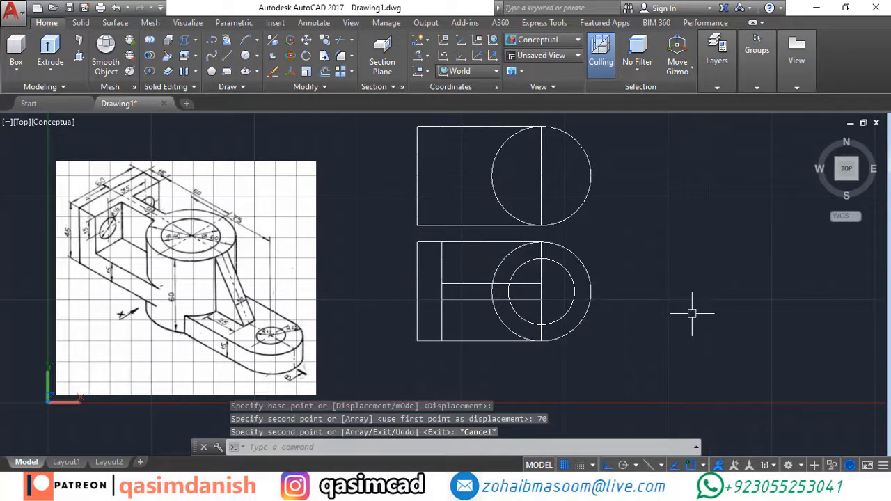
- Draw a 25-unit horizontal line outward from the right quadrant of the original outer circle
type("l")
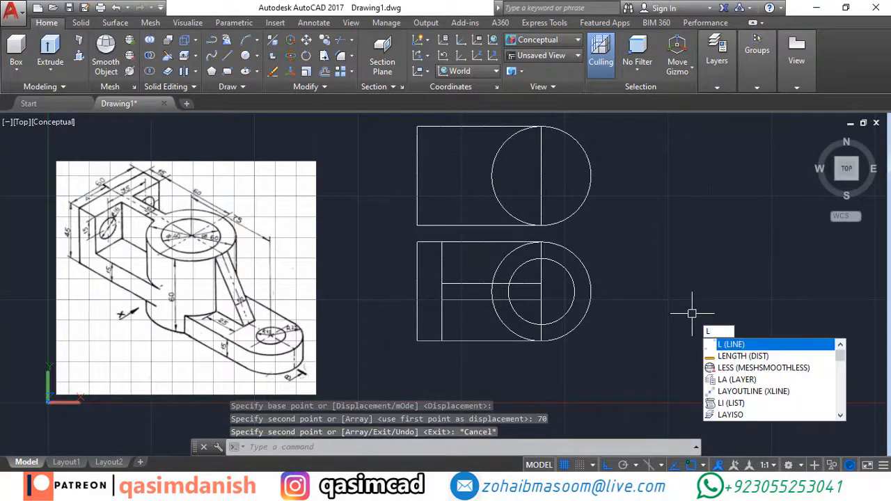
key("Return")
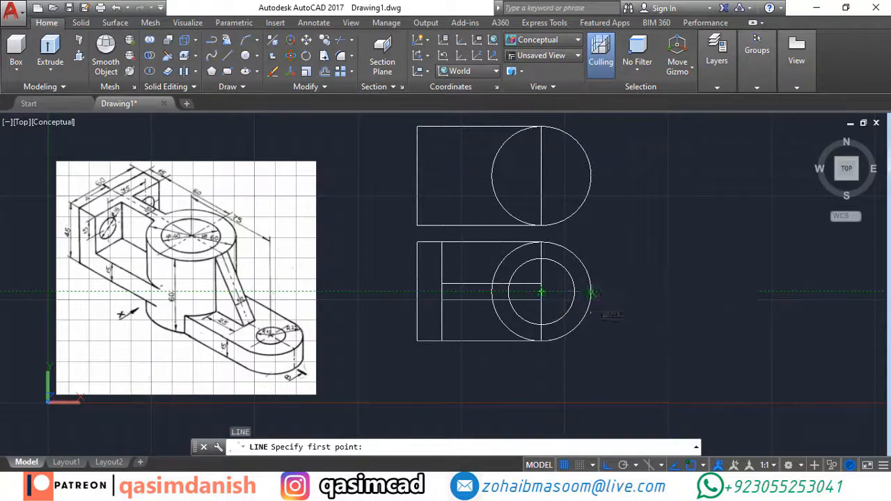
left_click(591, 292)
type("25")
key("Return")
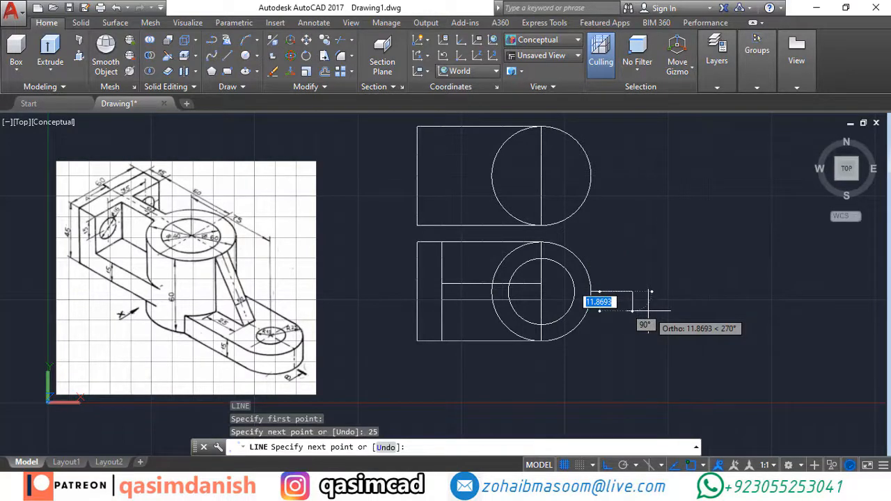
key("Escape")
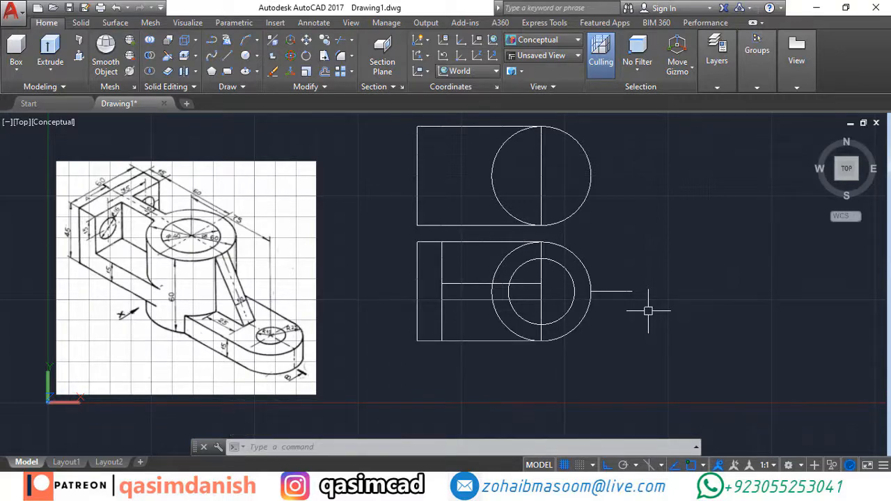
- Draw a 75-unit horizontal line to the right from the centre of the concentric circles
type("l")
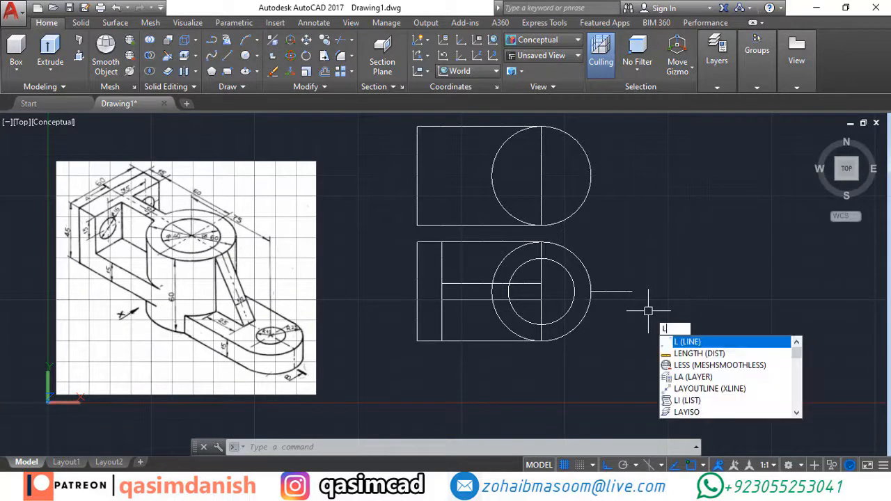
key("Return")
left_click(543, 292)
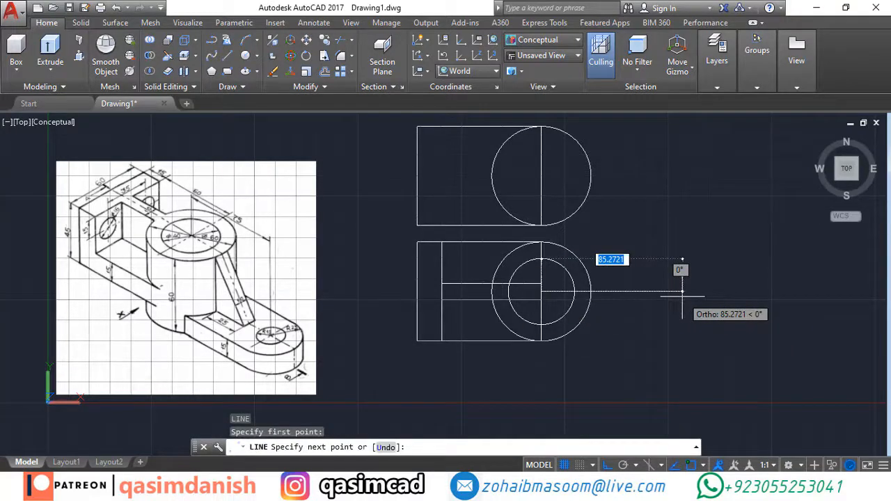
type("75")
key("Return")
key("Escape")
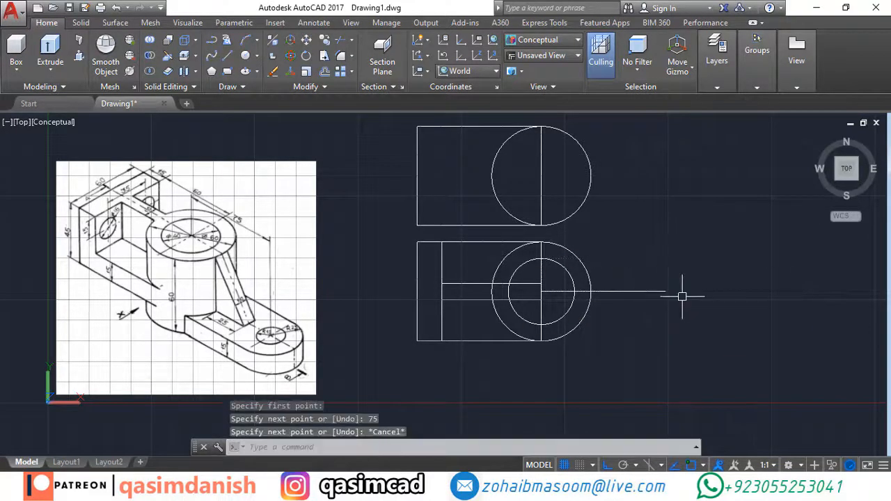
- Draw a circle of radius 10 centred on the right end of the 75-unit line
type("c")
key("Return")
left_click(667, 292)
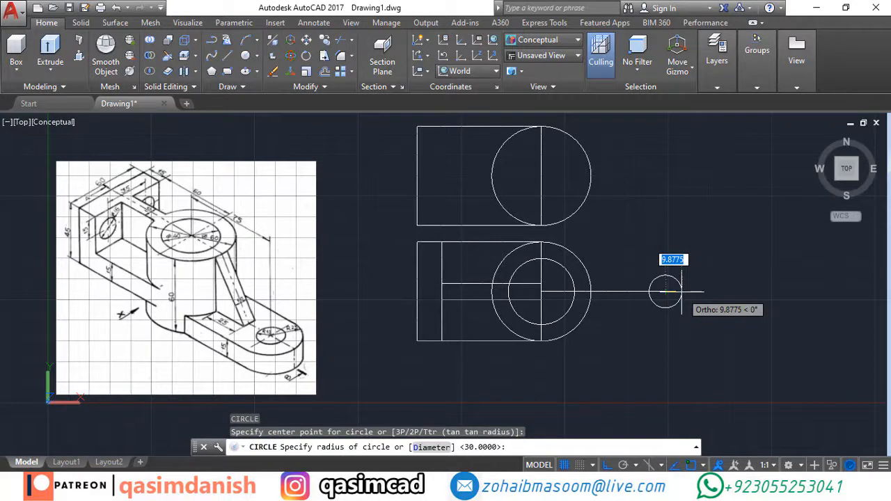
type("10")
key("Return")
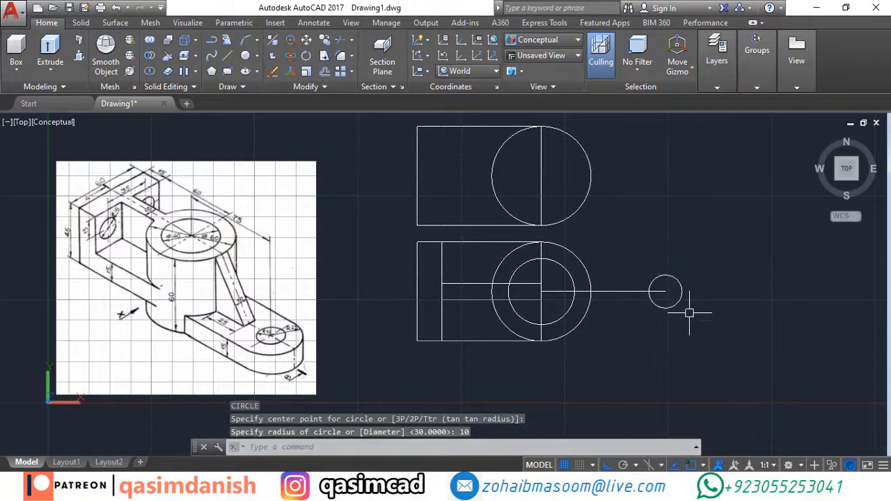
- Offset the radius 10 circle outward by 13 units
type("o")
key("Return")
key("Return")
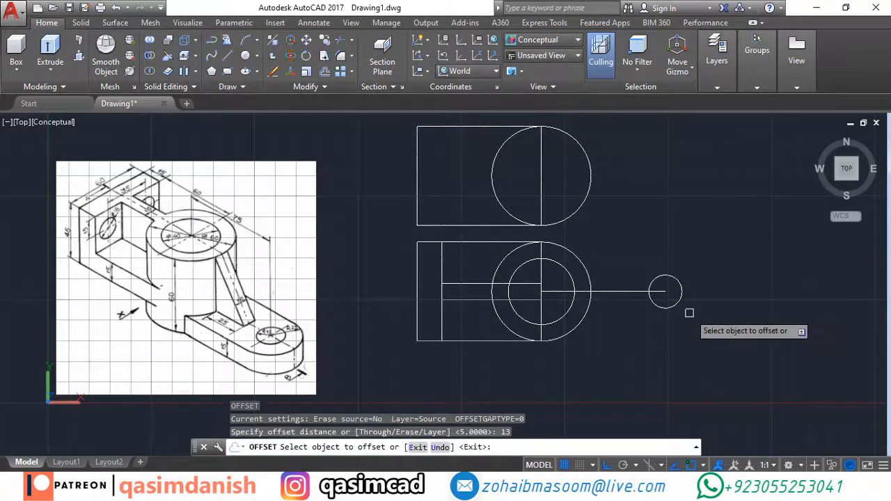
left_click(683, 293)
left_click(741, 310)
key("Escape")
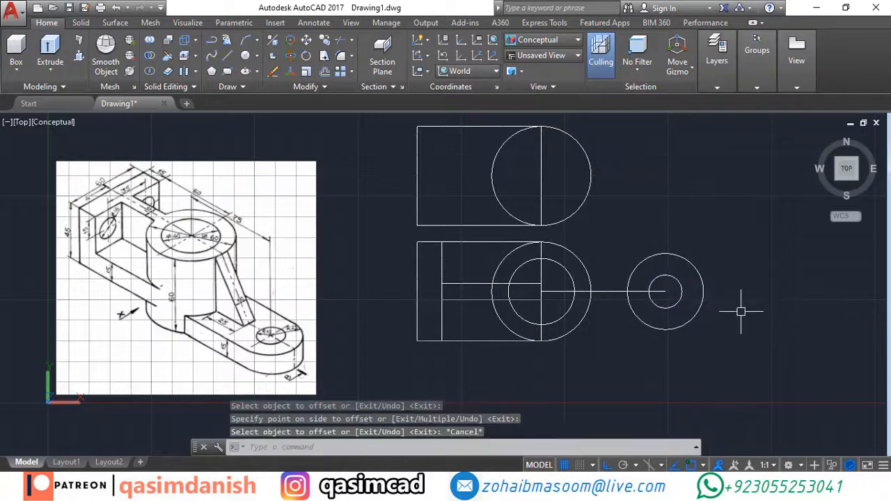
- Draw a short horizontal line leftward from the top quadrant of the offset circle toward the large concentric circles
type("l")
key("Return")
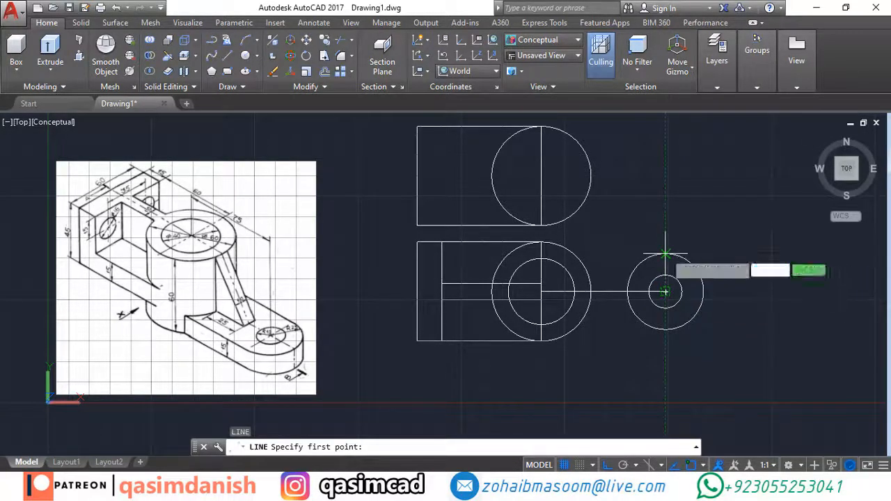
left_click(665, 253)
left_click(611, 252)
key("Escape")
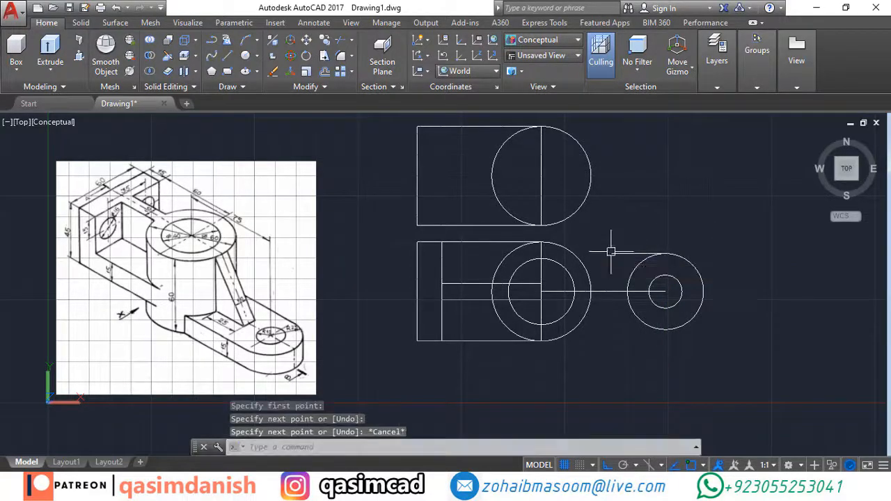
type("mi")
key("Return")
key("Escape")
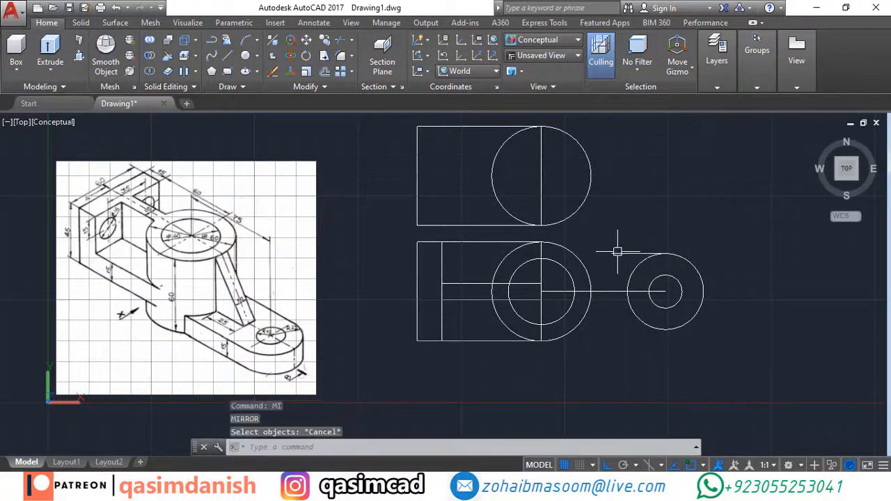
- Extend the arm's upper horizontal line to the large outer circle
key("Return")
key("Return")
left_click(635, 253)
key("Escape")
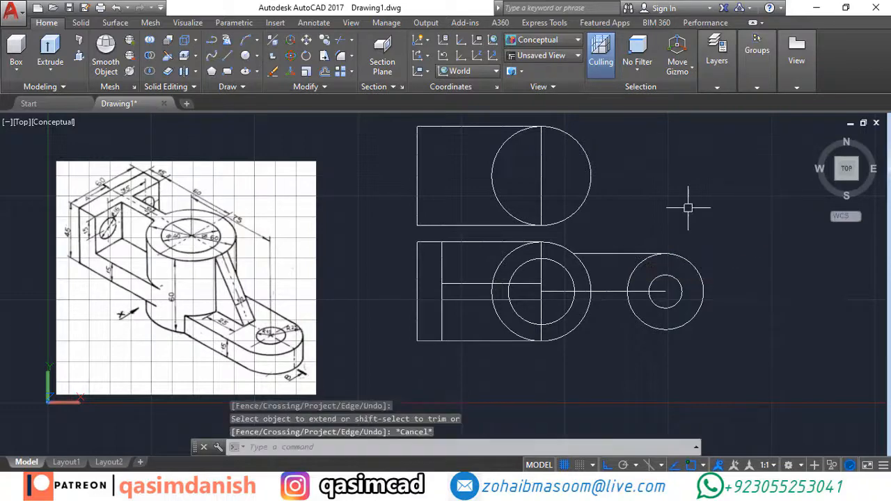
- Mirror the arm's upper line about the horizontal axis through the small circles' centre, keeping the original
type("mi")
key("Return")
left_click(630, 253)
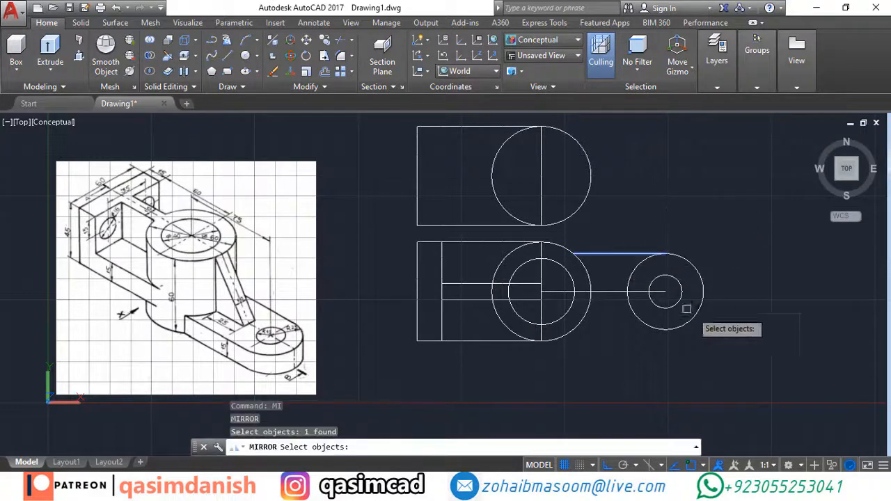
key("Return")
left_click(665, 292)
left_click(766, 292)
key("Return")
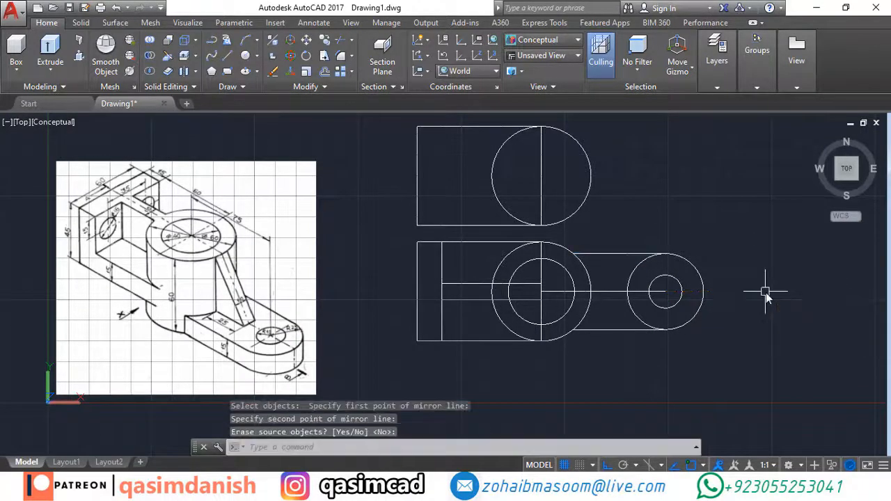
- Trim away the inner half of the arm's end circle and erase the 75-unit centre line
type("tr")
key("Return")
key("Return")
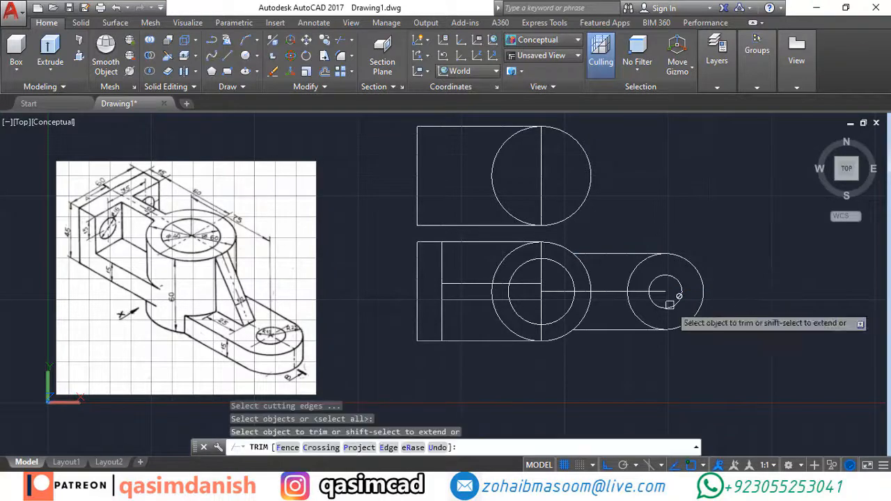
left_click(633, 291)
key("Escape")
left_click(635, 291)
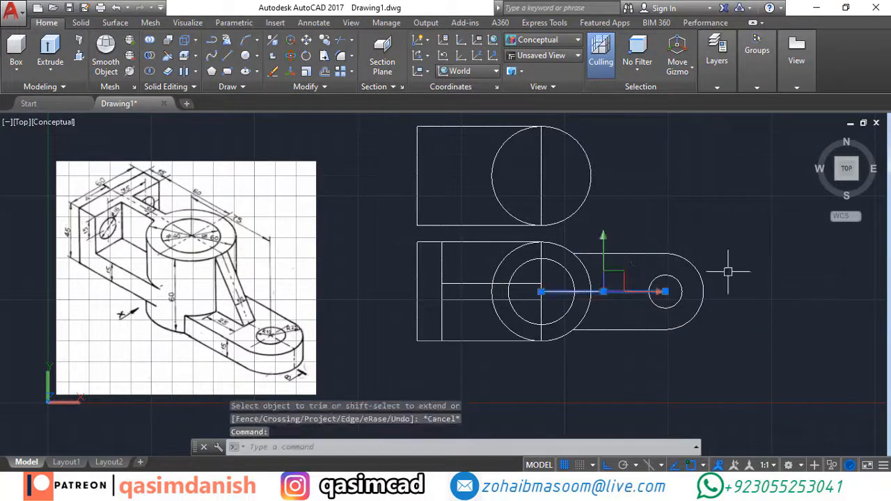
key("Return")
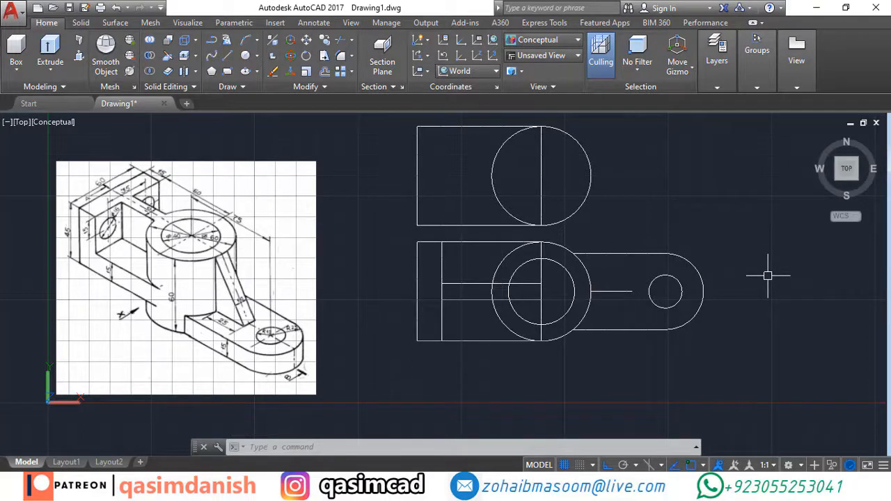
- Hide the 25-unit horizontal line between the large outer circle and the small hole
left_click(606, 296)
right_click(608, 291)
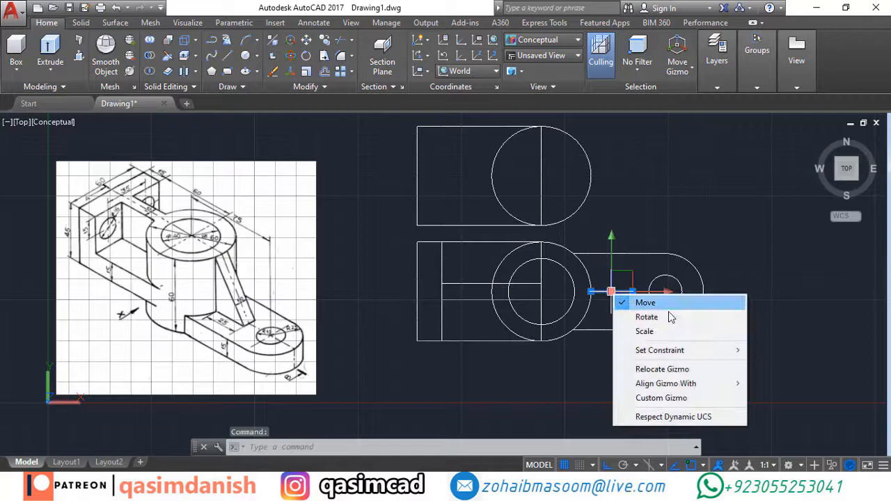
left_click(673, 204)
key("Escape")
right_click(621, 294)
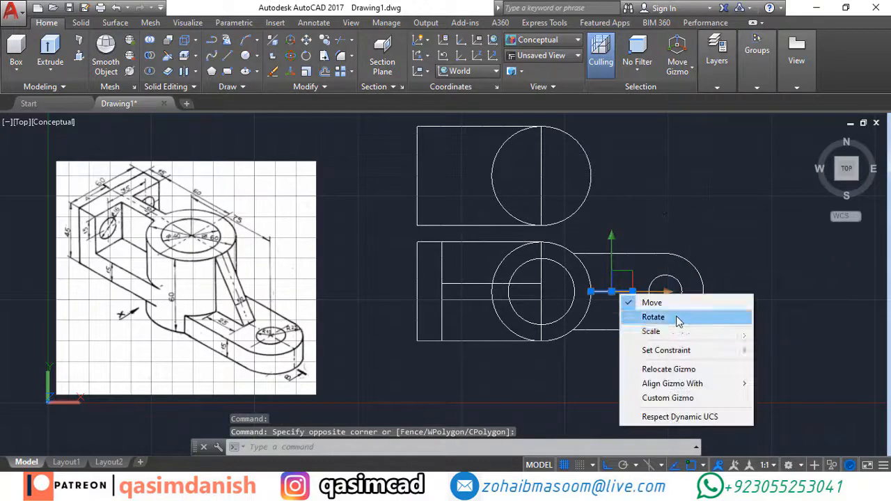
key("Escape")
left_click_drag(618, 276, 627, 298)
right_click(608, 292)
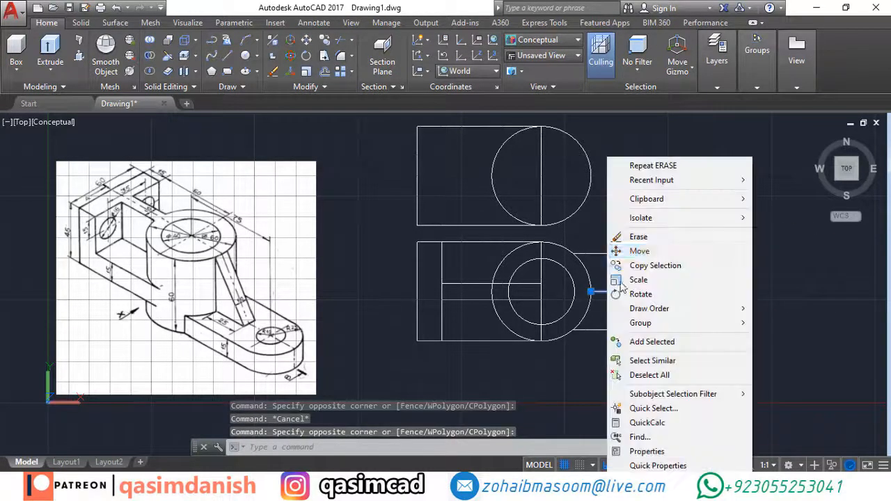
mouse_move(697, 218)
left_click(784, 233)
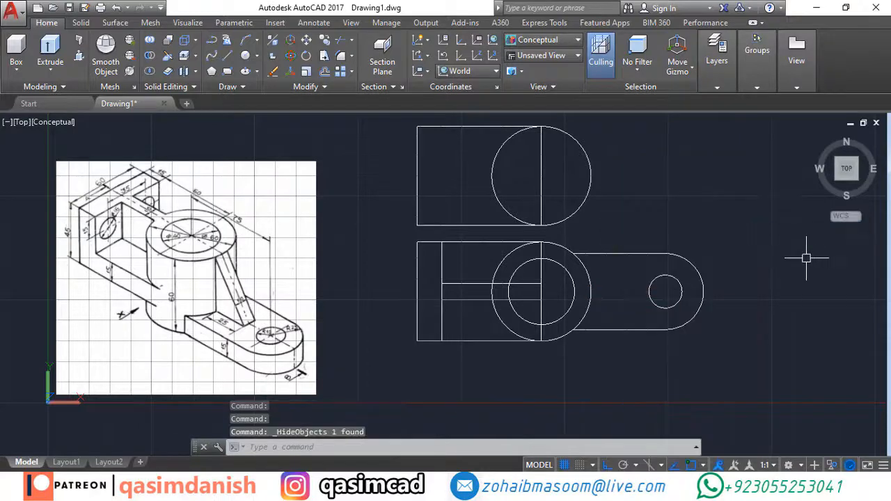
- Create polyline boundaries for the arm outline and its hole from a point inside the arm
type("bo")
key("Return")
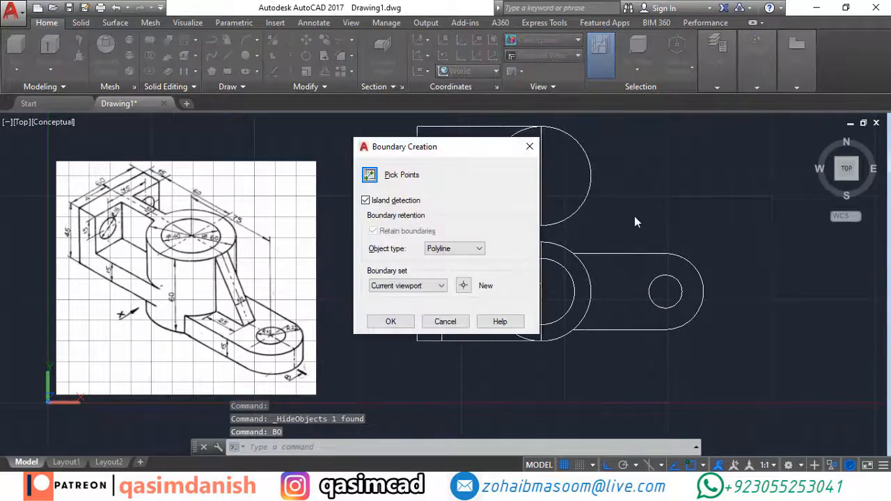
left_click(374, 175)
left_click(631, 301)
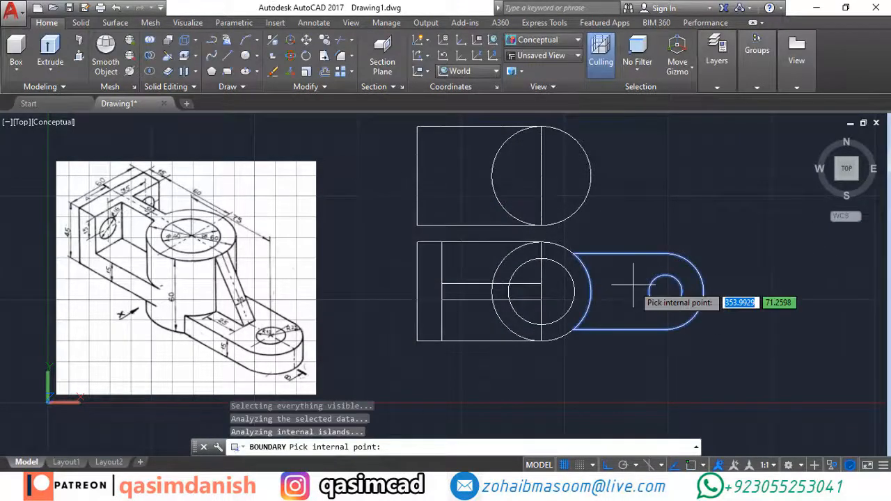
key("Return")
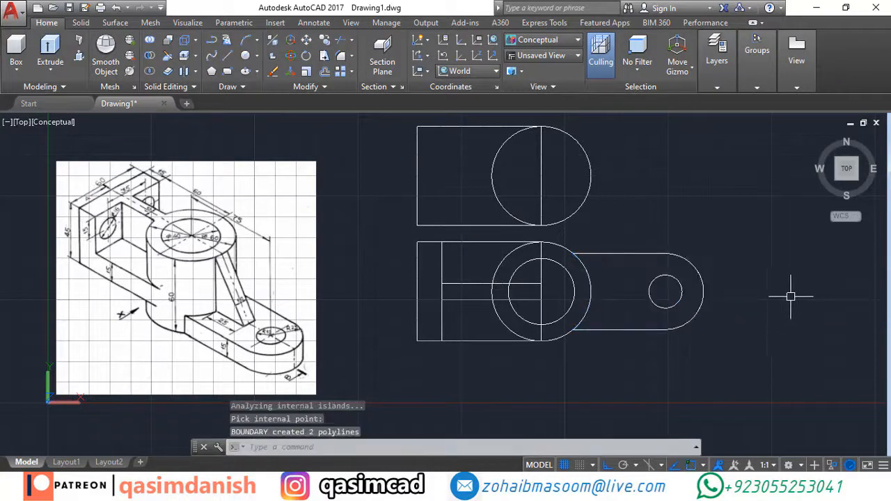
left_click(708, 293)
key("Escape")
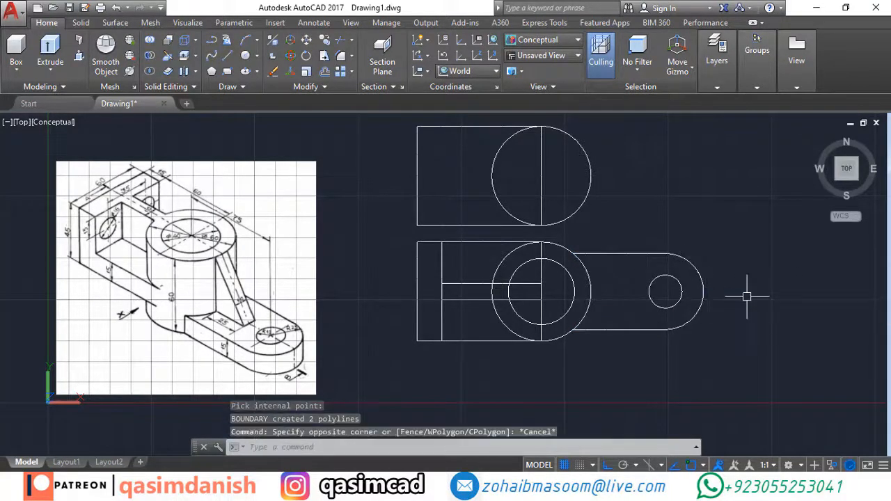
- Erase the large rectangle from the lower profile, leaving the narrow end rectangle, web and circles
left_click(550, 244)
type("e")
key("Return")
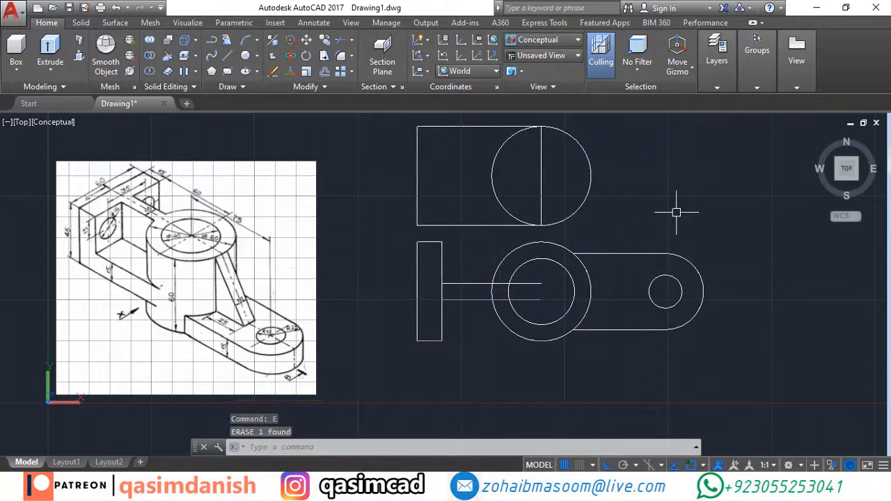
- Trim the upper copy's right rectangle edge and the right half of its circle to leave a concave end
type("tr")
key("Return")
key("Return")
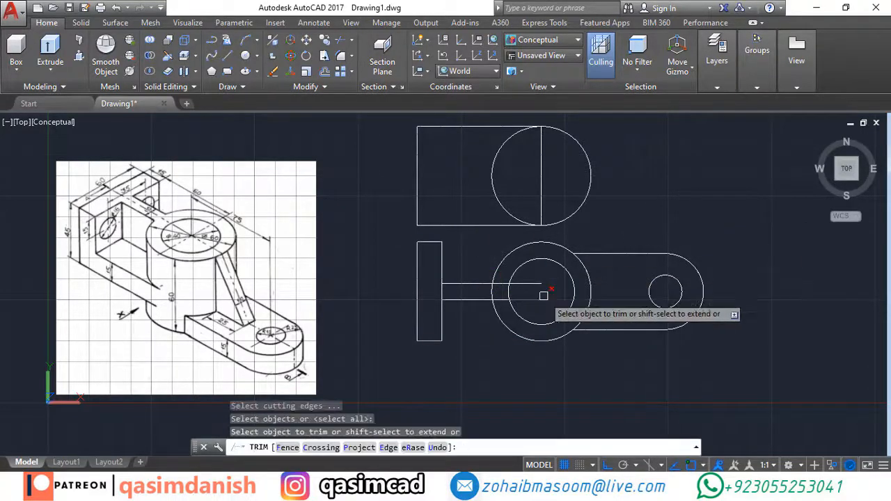
left_click(589, 187)
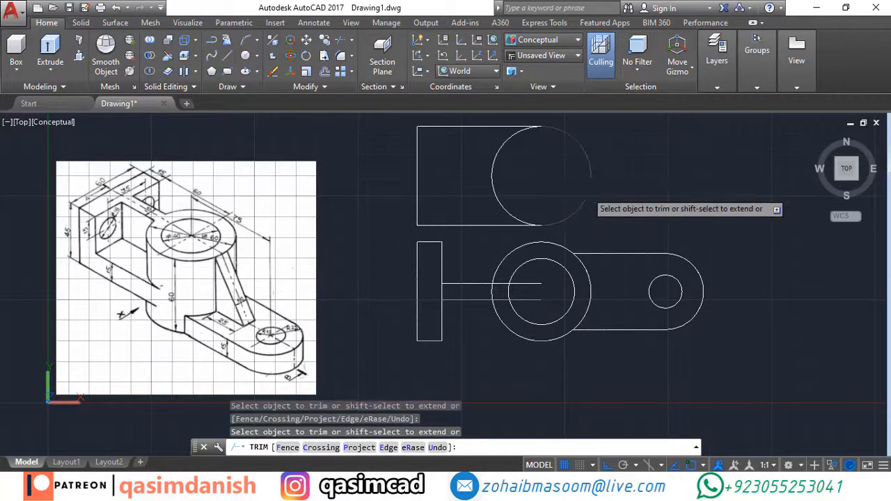
- Trim the web lines inside the large circles, plus the circle arc and rectangle edge between the two web lines
left_click(533, 284)
left_click(502, 284)
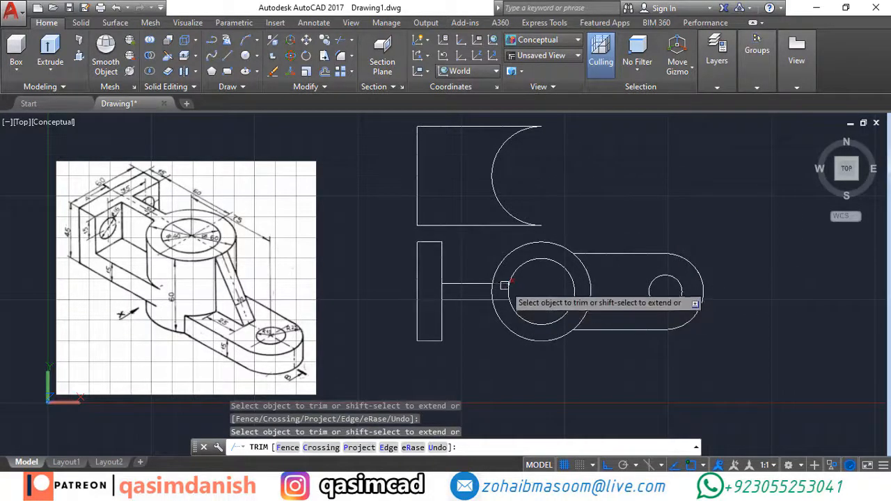
left_click(495, 292)
left_click(501, 299)
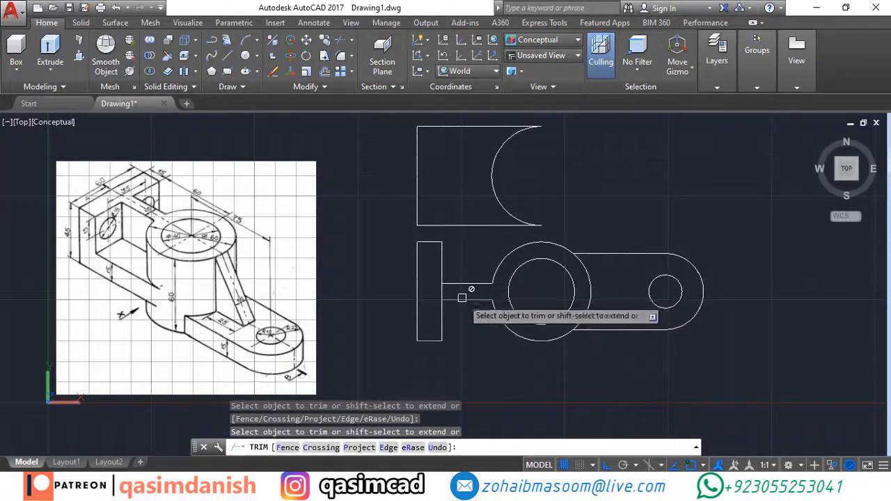
left_click(440, 292)
key("Escape")
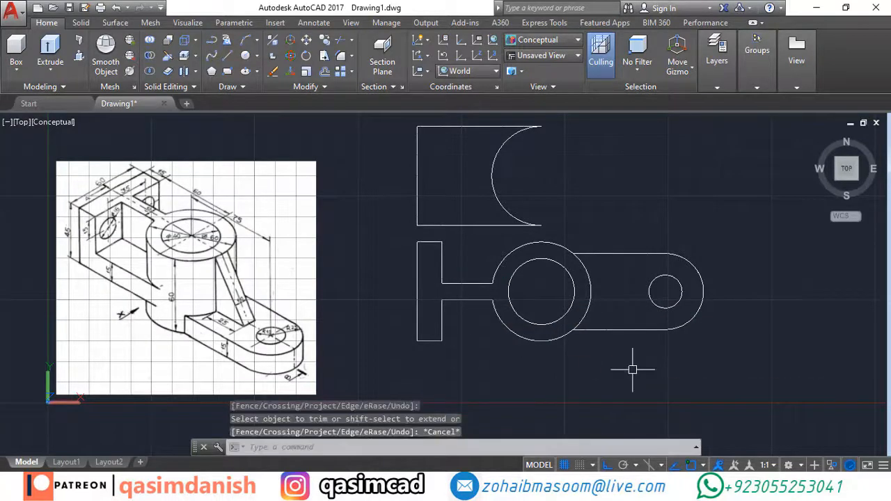
- Join the end rectangle, web lines and large outer circle's arc into a single outline
key("Return")
left_click(493, 362)
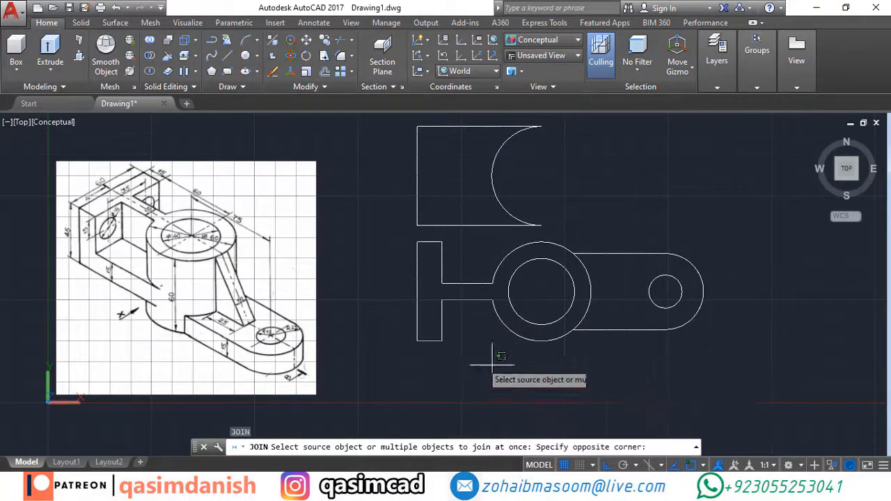
left_click(406, 259)
left_click(507, 296)
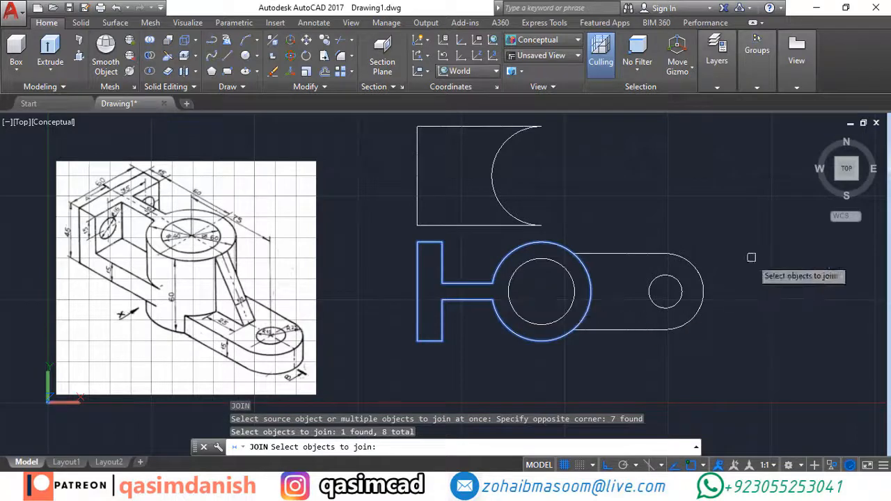
key("Return")
key("Return")
key("Escape")
- Join the upper copy's trimmed rectangle and concave arc into one polyline
key("Return")
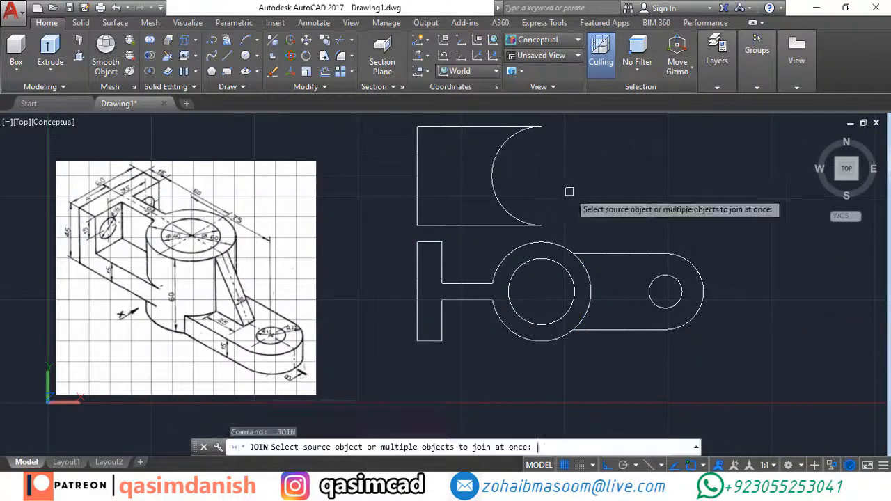
left_click(546, 186)
left_click(485, 206)
key("Return")
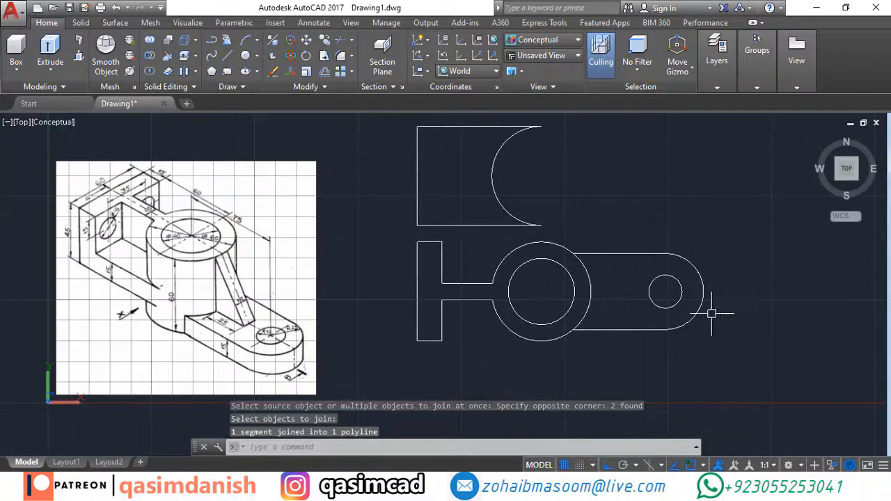
- Extrude the joined flange, web and cylinder outline together with the inner circle to a height of 60 in a 3D view
middle_click_drag(706, 309, 657, 292, "shift")
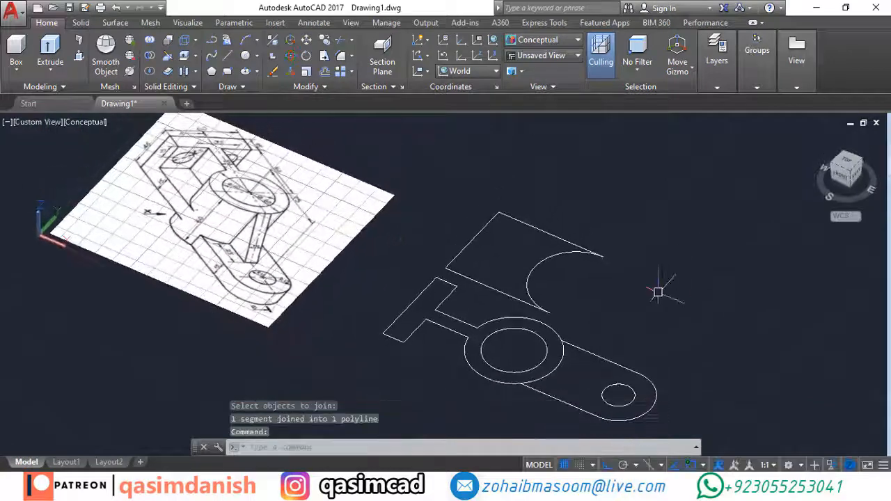
type("ext")
key("Return")
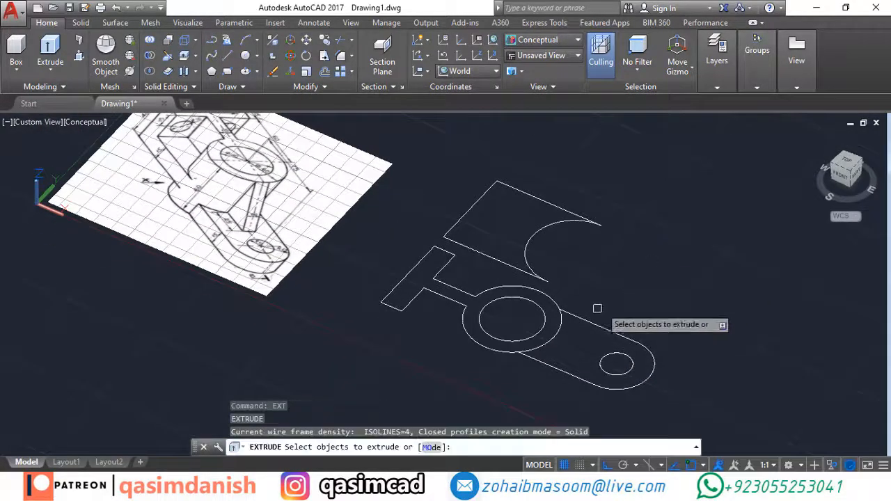
left_click(563, 351)
left_click(549, 343)
key("Return")
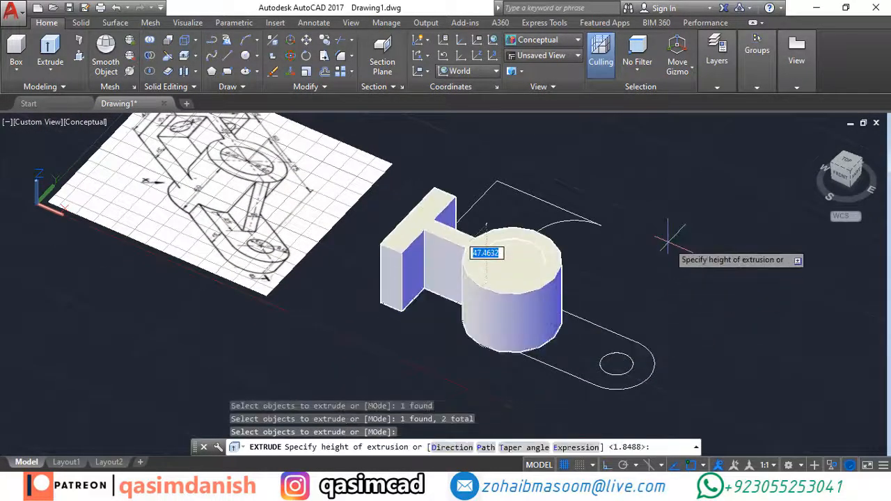
key("Return")
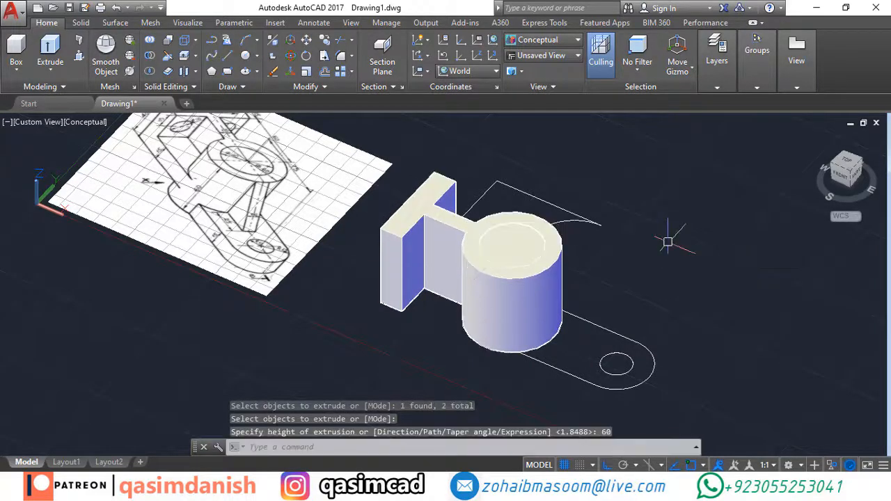
type("su")
key("Return")
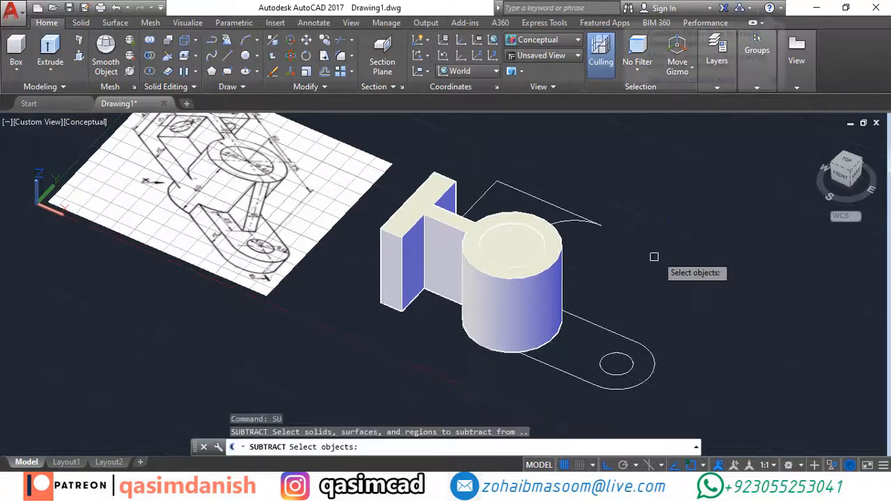
left_click(538, 311)
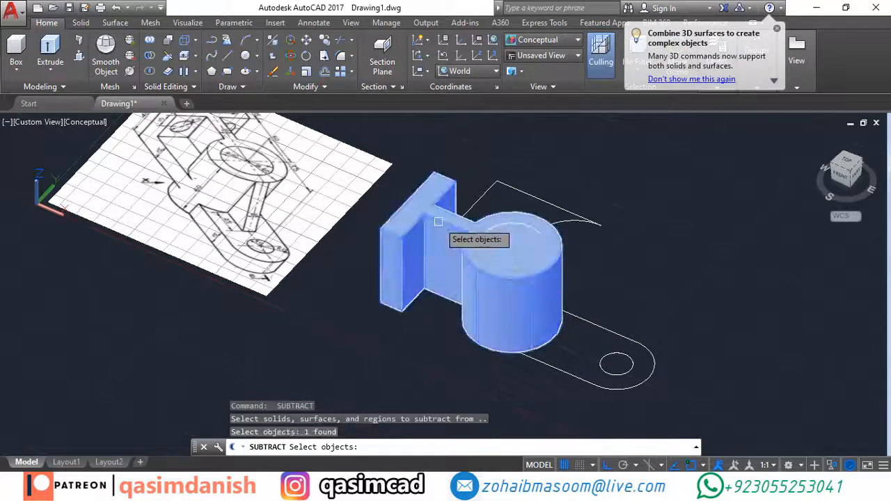
key("Return")
left_click(501, 245)
left_click(503, 252)
key("Escape")
key("Return")
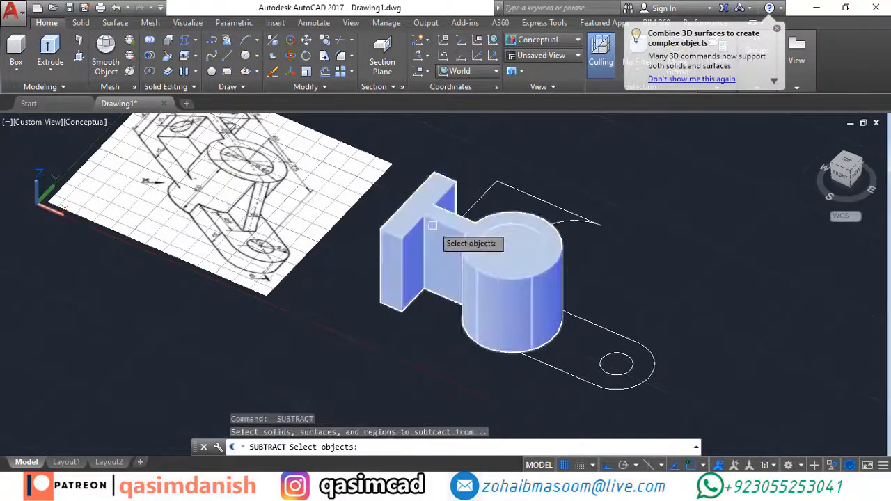
left_click(435, 226)
key("Return")
left_click(511, 235)
key("Escape")
- Subtract the inner cylinder from the flange, web and cylinder solid to cut the large bore
key("Return")
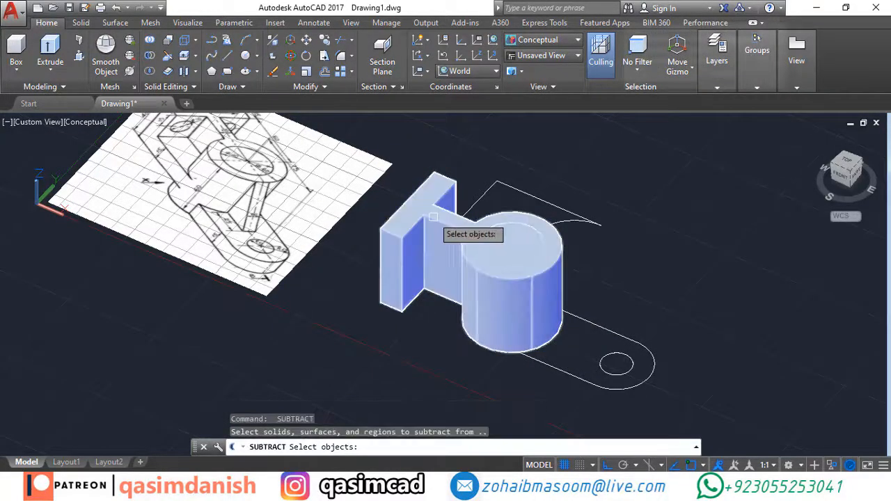
left_click(434, 218)
key("Return")
left_click(508, 233)
key("Return")
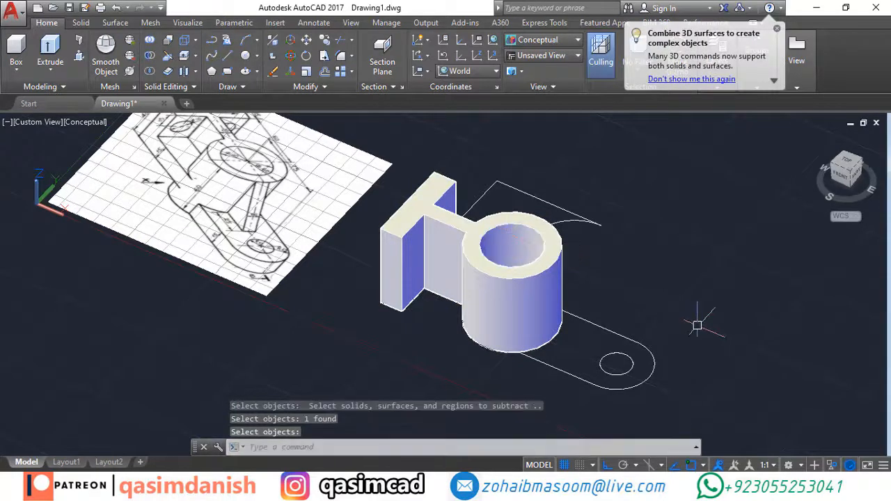
- Erase the leftover arc overlapping the rounded end of the arm outline
type("e")
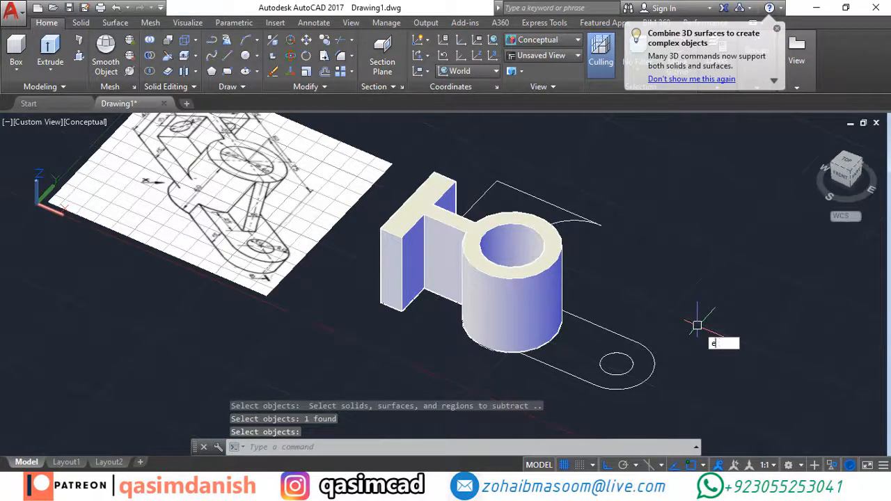
type("xt")
key("Return")
left_click(655, 372)
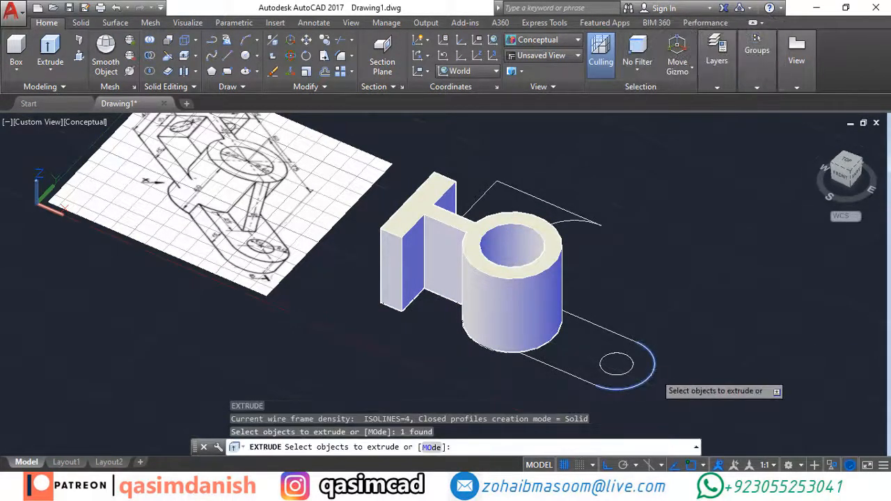
key("Escape")
- Extrude the rounded arm outline together with its small circle to a height of 15
type("ext")
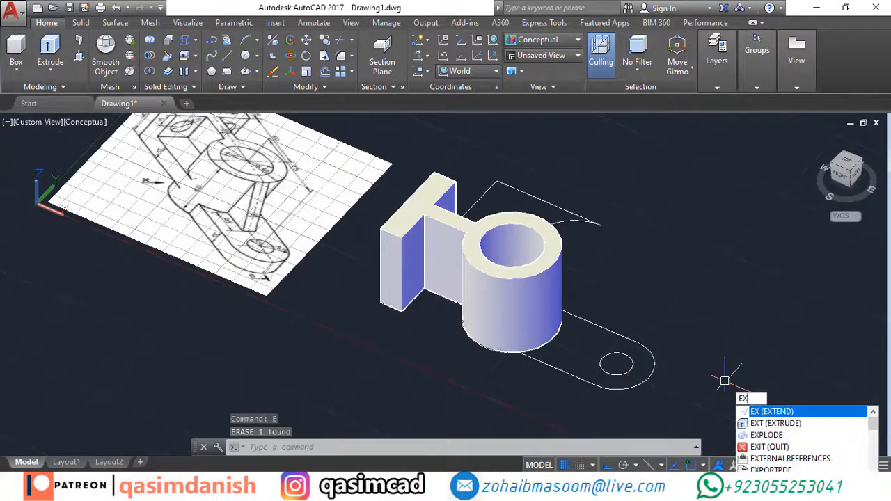
key("Return")
left_click(646, 371)
left_click(631, 363)
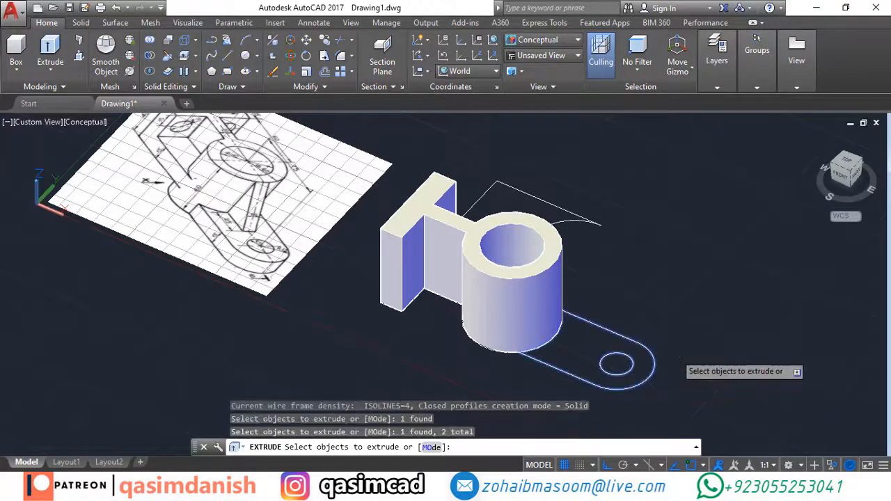
key("Return")
key("Return")
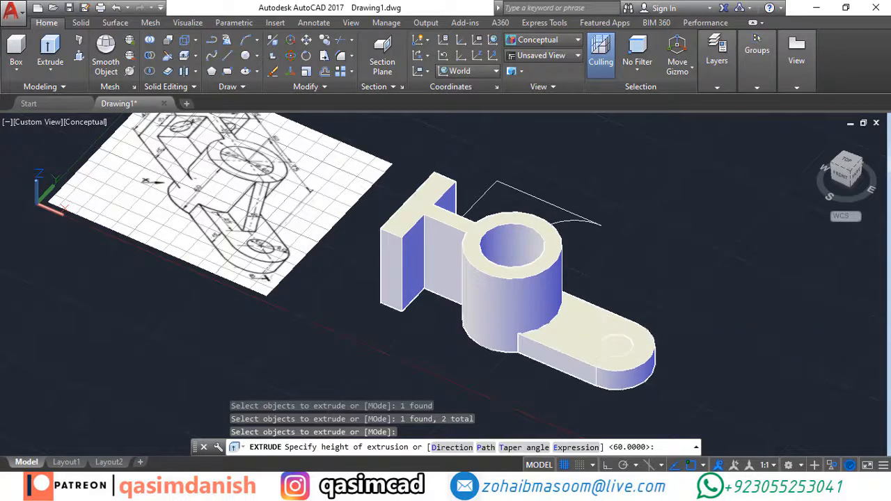
- Subtract the small cylinder from the arm to cut a through hole near its rounded end
type("su")
key("Return")
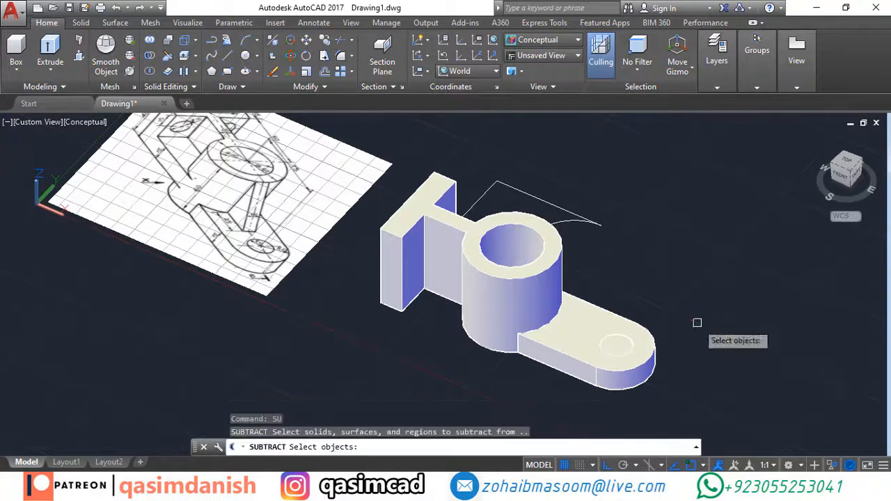
left_click(641, 360)
key("Return")
left_click(621, 347)
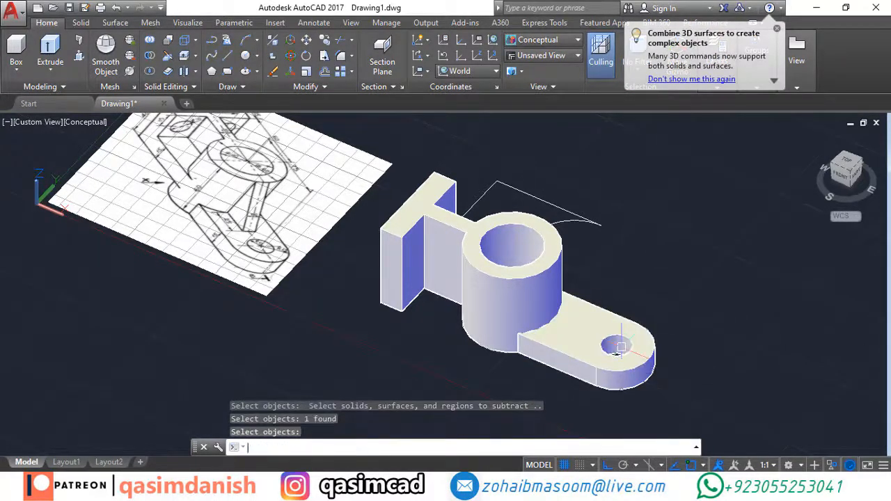
key("Return")
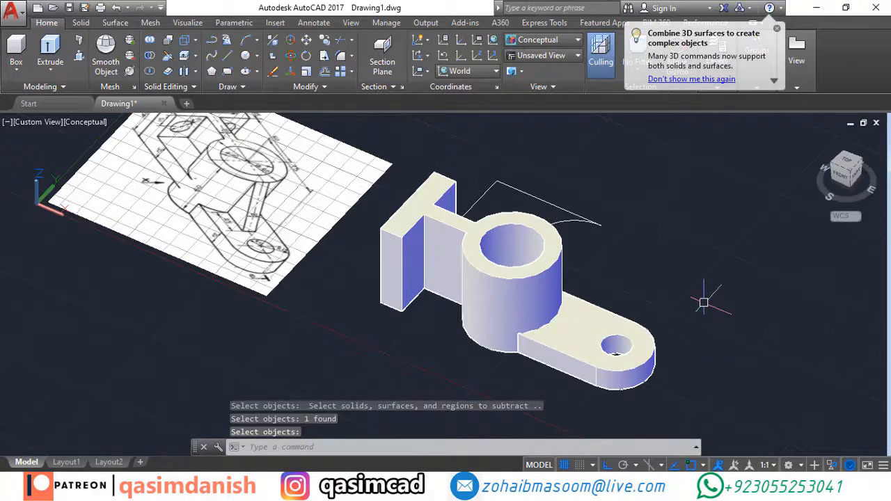
- Extrude the plate outline with the concave arc behind the cylinder to a height of 15
type("ext")
key("Return")
middle_click_drag(678, 316, 653, 279, "shift")
left_click(640, 278)
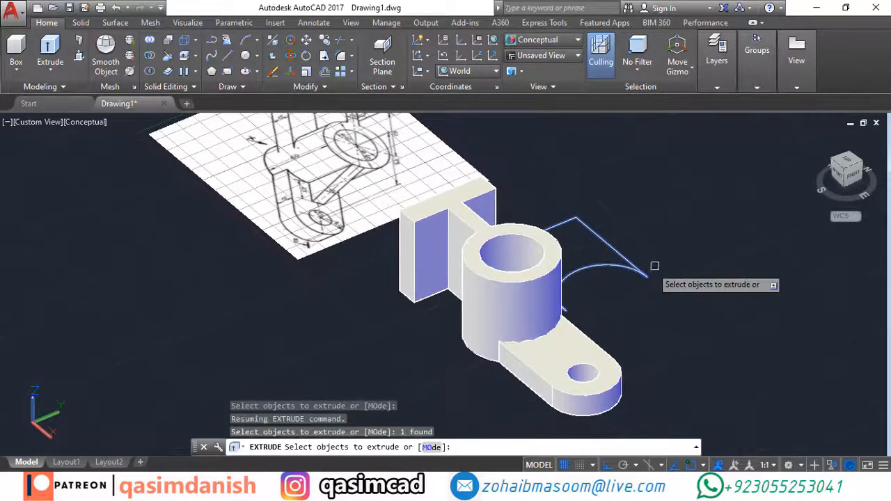
key("Return")
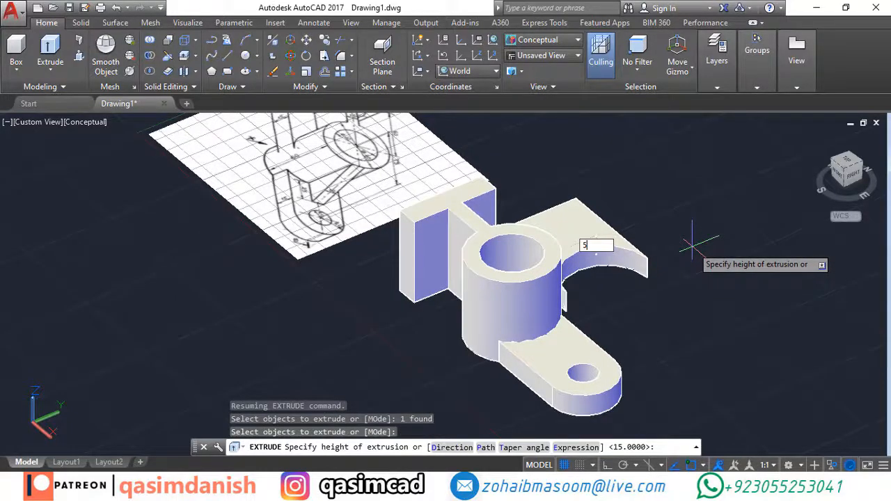
key("Return")
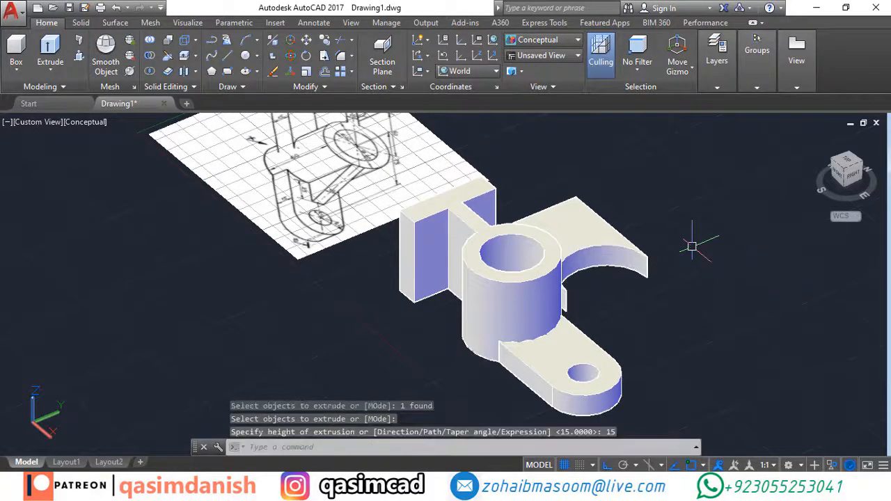
- Move the concave-edged plate 70 along the negative Y direction, onto the base of the flange and web
type("m")
key("Return")
left_click(637, 265)
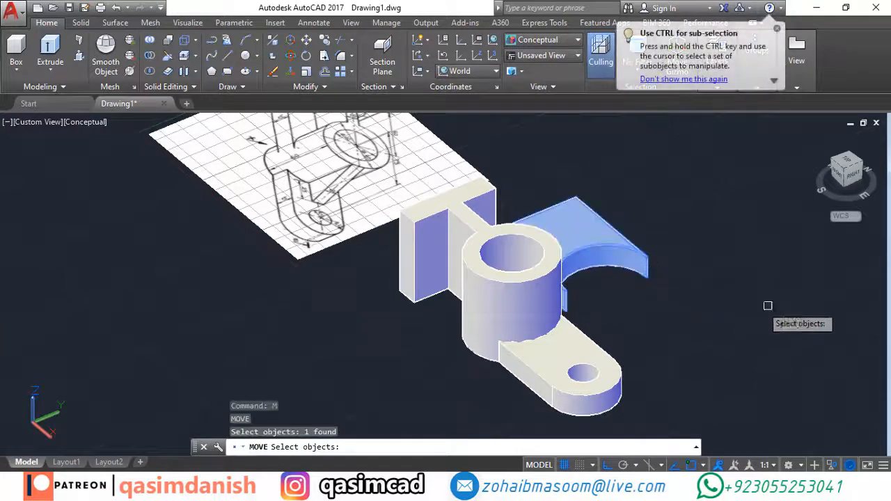
key("Return")
left_click(768, 307)
type("70")
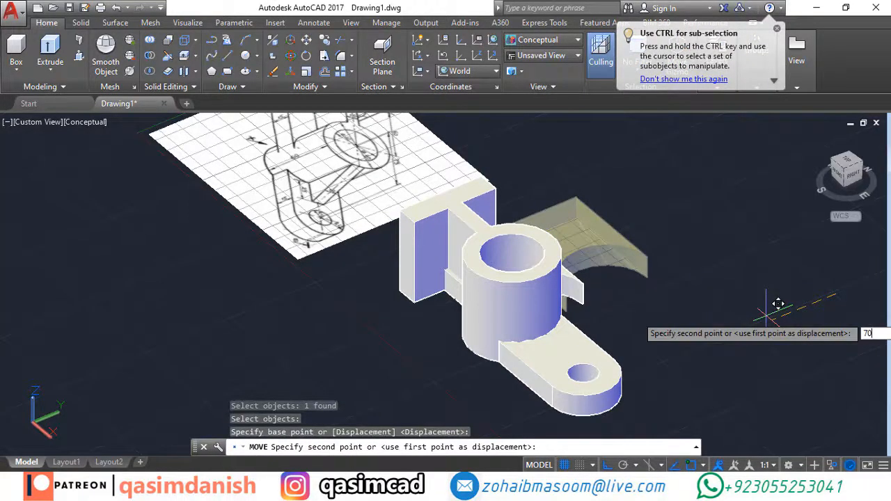
key("Return")
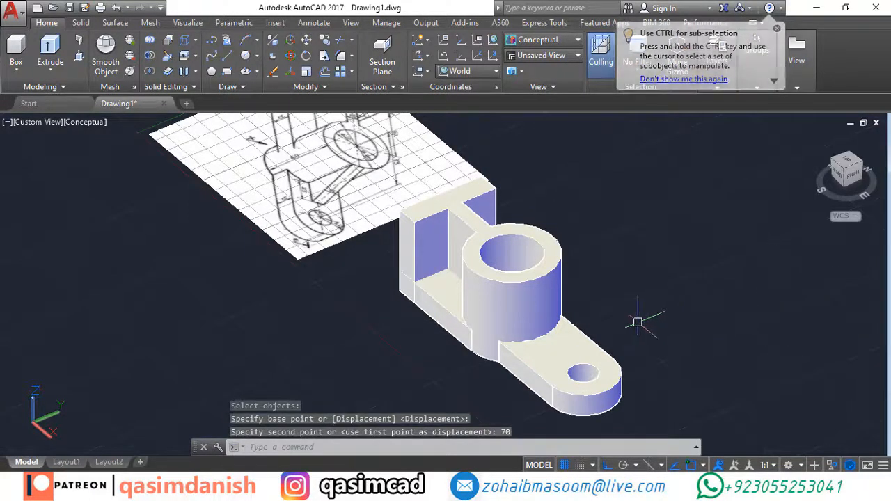
- Copy the concave-edged plate 15 straight up along Z, directly above the original
middle_click_drag(636, 314, 666, 325, "shift")
type("co")
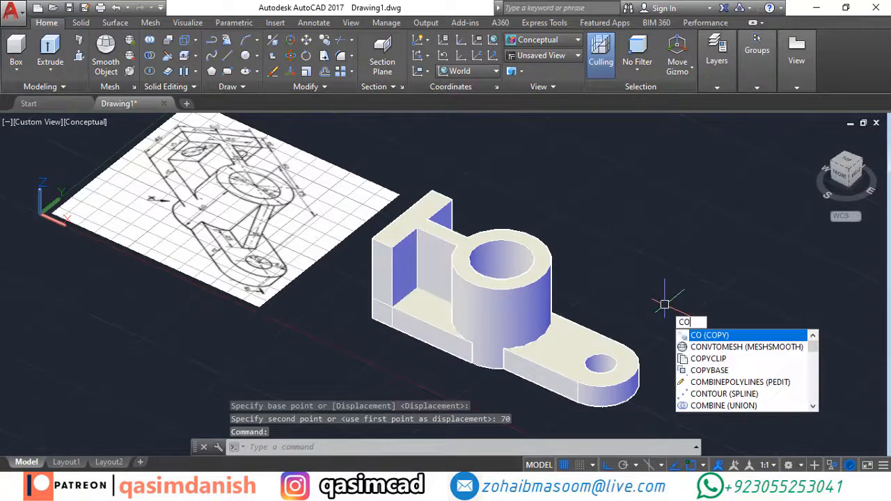
key("Return")
left_click(418, 334)
key("Return")
left_click(725, 384)
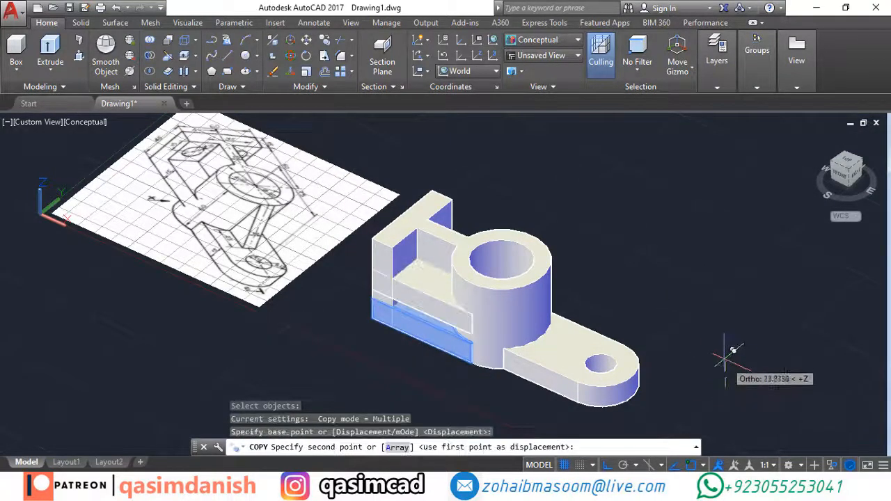
key("Return")
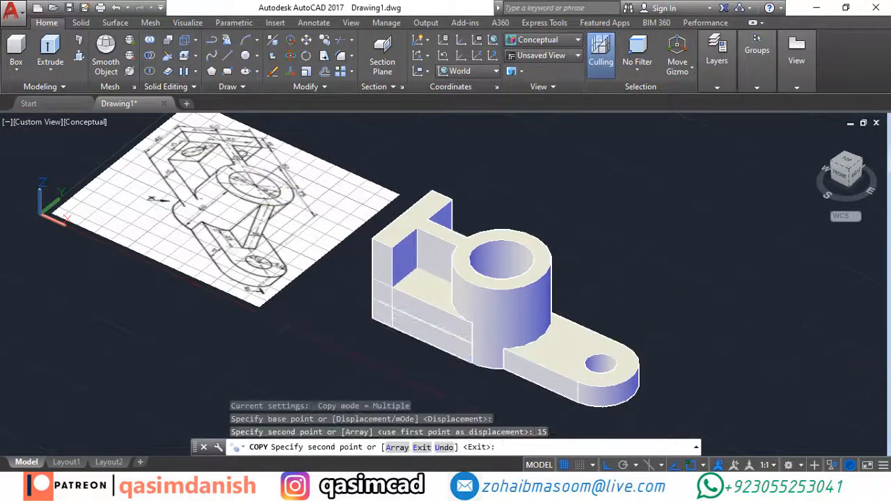
key("Escape")
- Subtract the lower plate from the flange, web and cylinder solid, cutting away the base beneath the flange and web
left_click(149, 59)
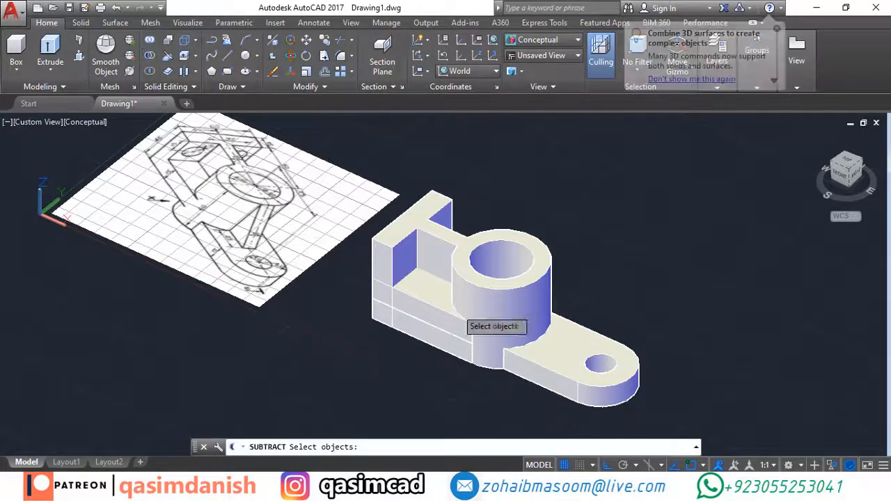
left_click(511, 296)
key("Return")
left_click(446, 350)
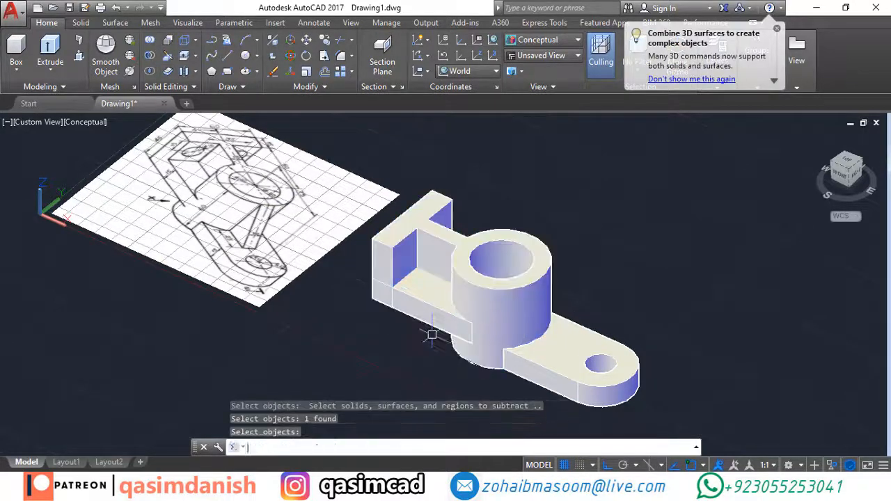
- End the object isolation and set the visual style to 2D Wireframe
middle_click_drag(665, 289, 637, 280, "shift")
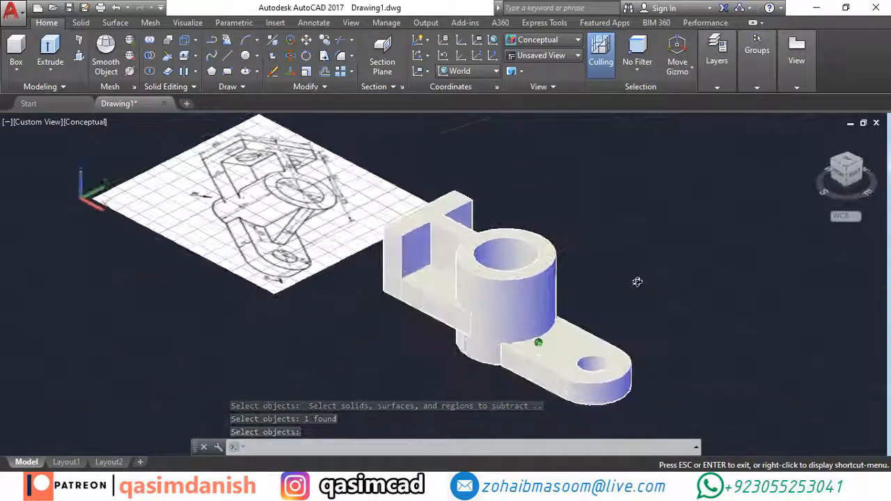
key("Return")
right_click(603, 261)
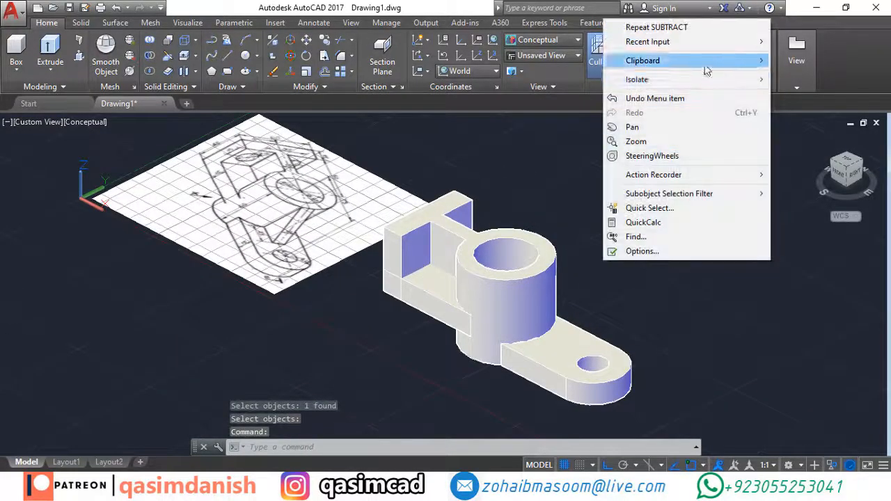
mouse_move(722, 81)
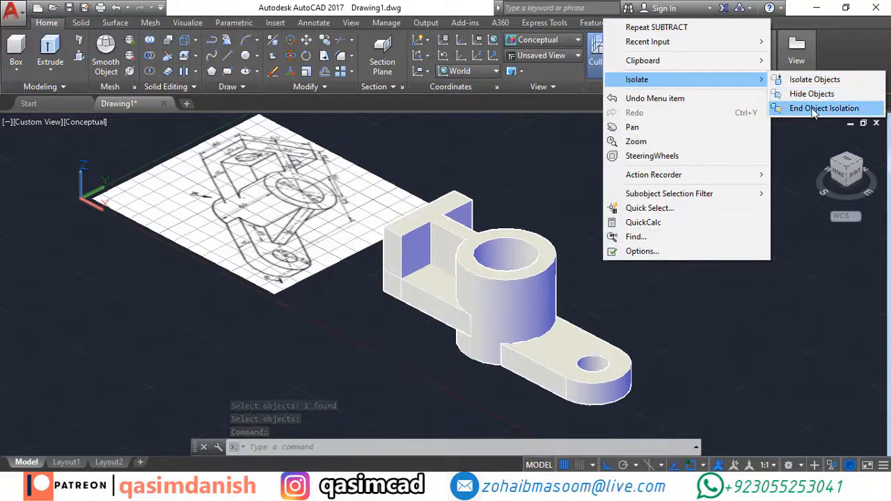
left_click(815, 109)
left_click(106, 121)
left_click(133, 151)
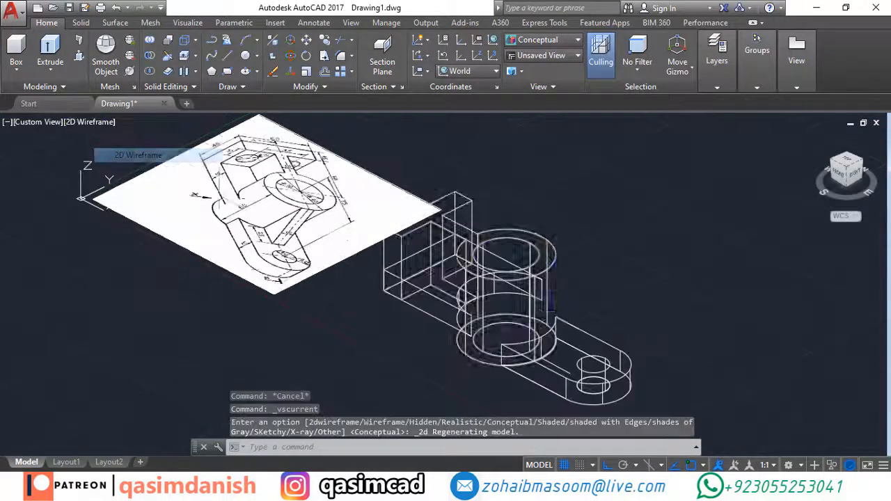
- Move the short line at the arm's base up by 15 to the arm's top face
key("Return")
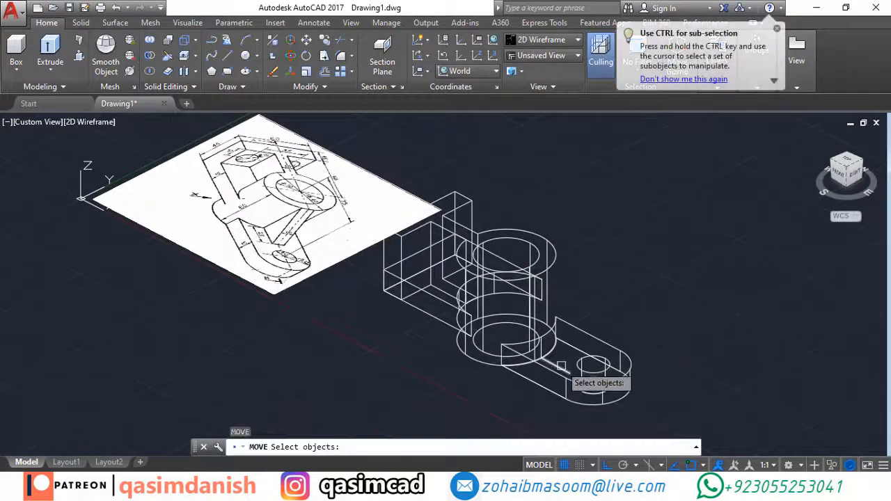
key("Return")
left_click(711, 333)
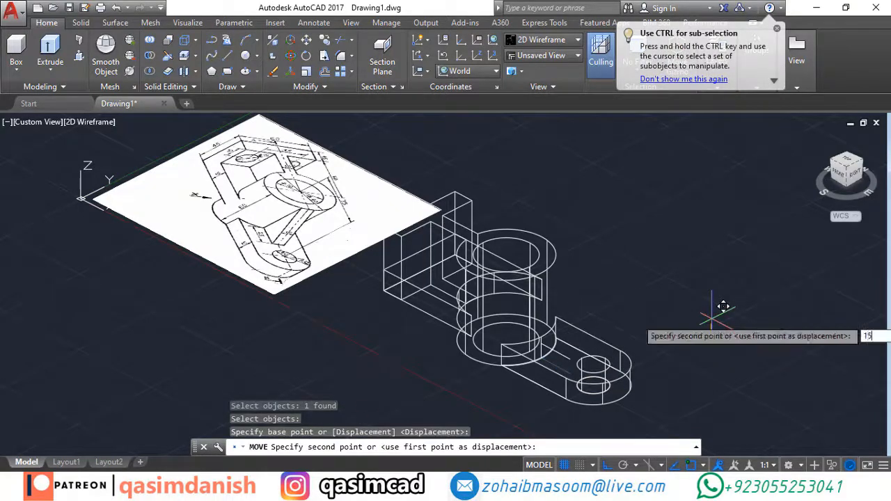
key("Return")
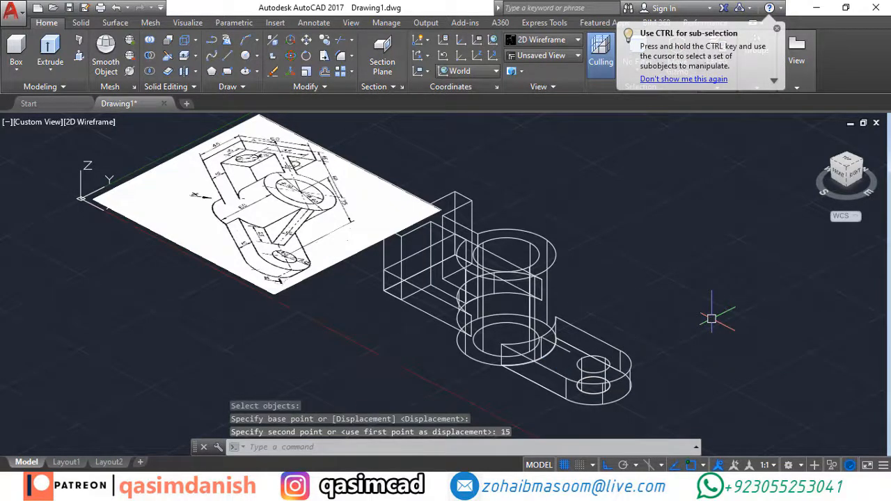
- Switch to the front view and set the coordinate system to Front
left_click(840, 181)
left_click(468, 61)
left_click(472, 71)
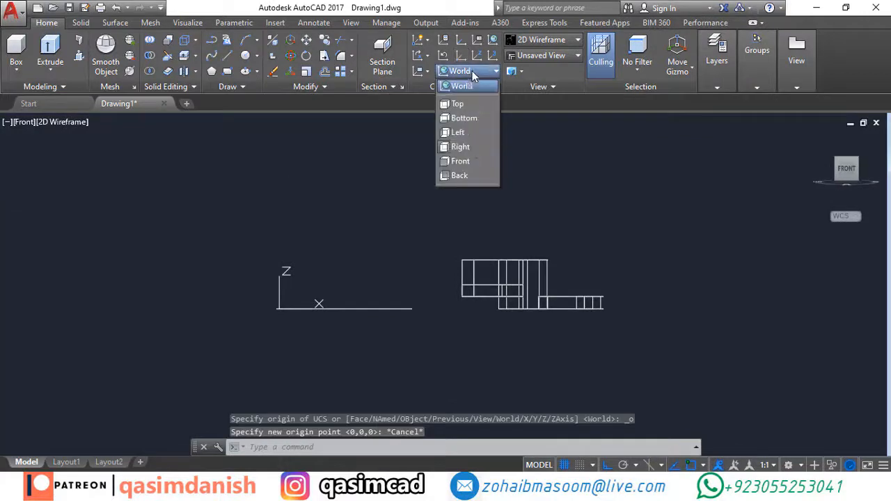
left_click(460, 161)
scroll(589, 314, "up", 6)
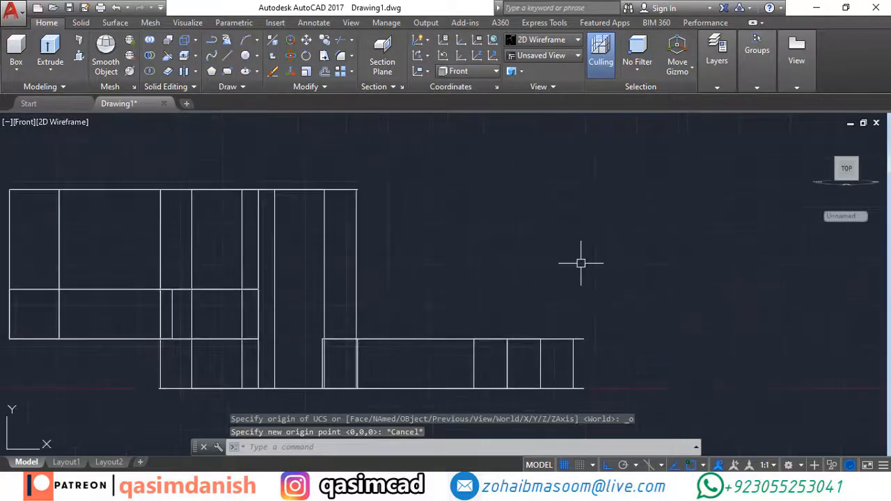
- Draw the triangular rib profile as a polyline between the arm's top face and the cylinder's upper outer edge
type("pl")
key("Return")
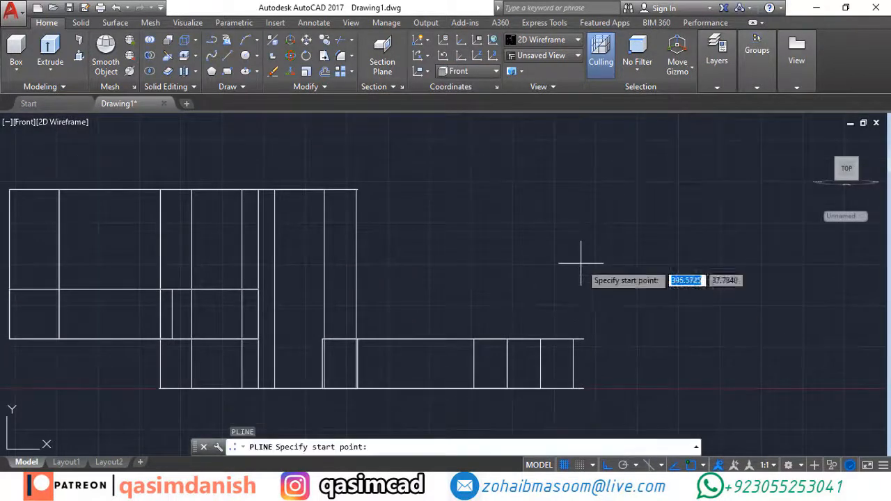
left_click(440, 339)
left_click(357, 190)
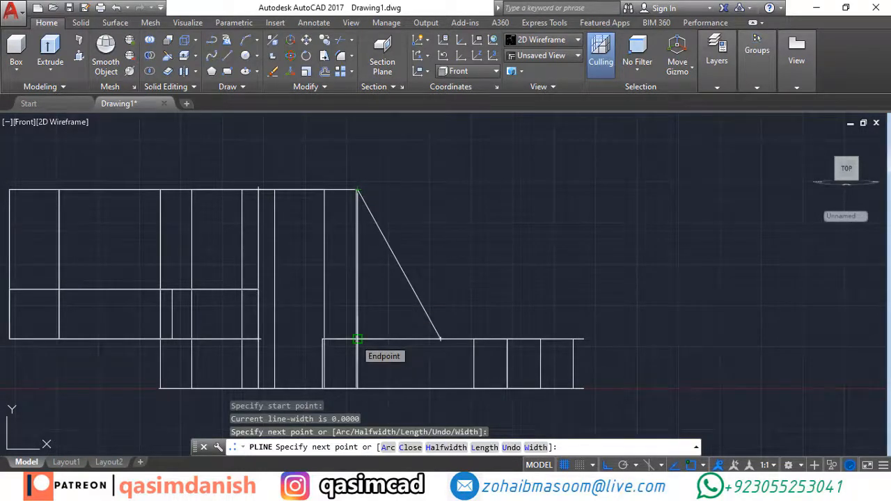
left_click(357, 339)
key("Escape")
scroll(484, 267, "down", 2)
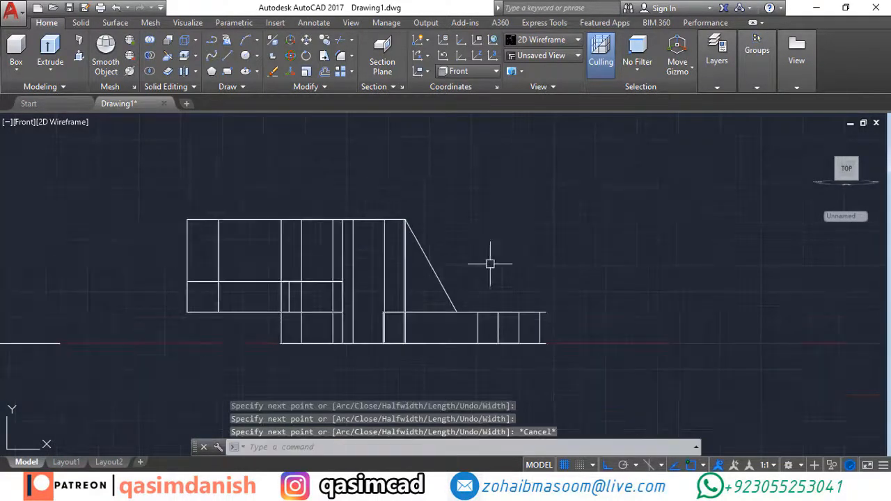
- Extrude the triangular rib profile by 10
middle_click_drag(518, 234, 516, 257, "shift")
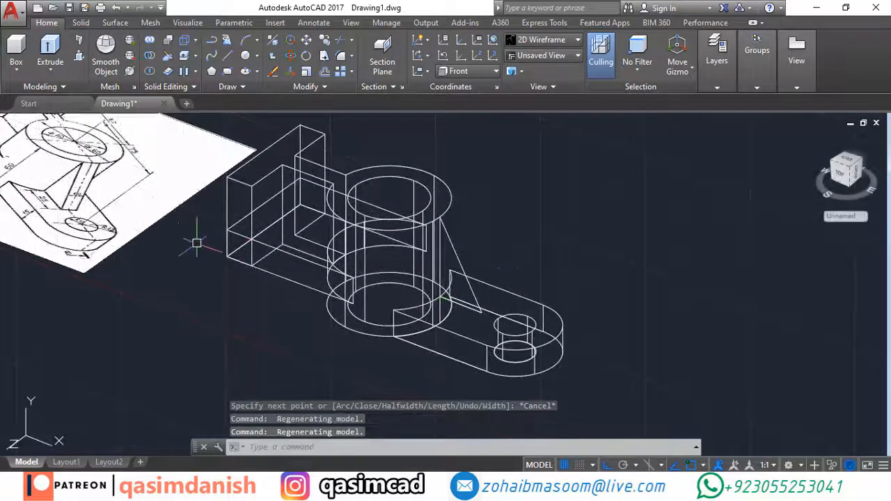
key("Return")
left_click(456, 254)
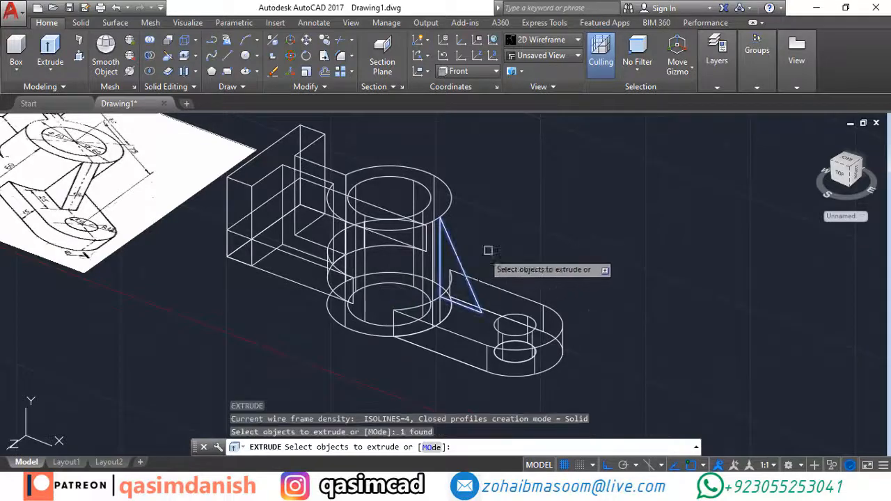
key("Return")
type("10")
key("Return")
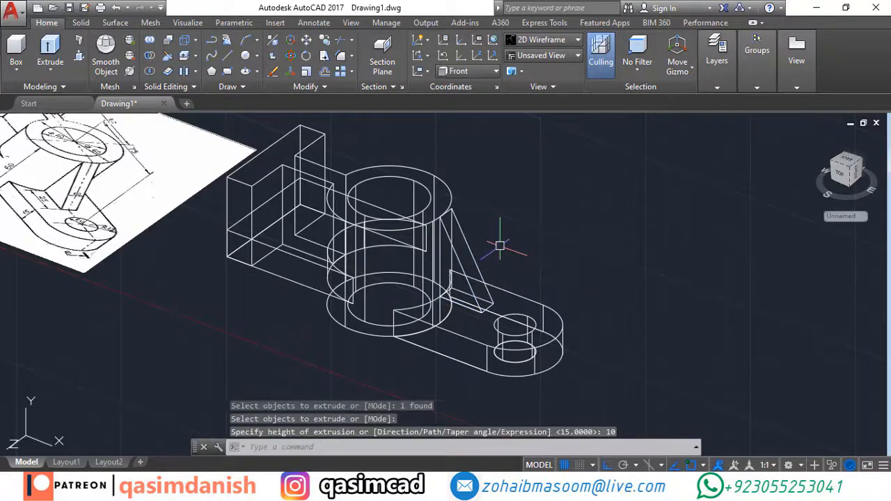
- Move the rib by the midpoint of its short top edge so it is centred on the cylinder and arm
type("m")
key("Return")
scroll(447, 223, "up", 3)
left_click(468, 214)
key("Return")
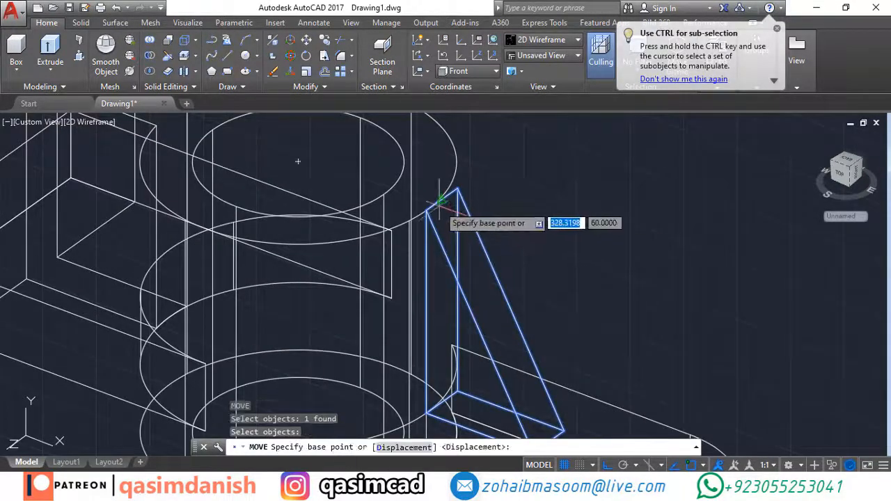
left_click(438, 202)
key("Escape")
- Extend the rib's vertical back face into the cylinder wall with Presspull to close the gap
middle_click_drag(513, 235, 529, 223, "shift")
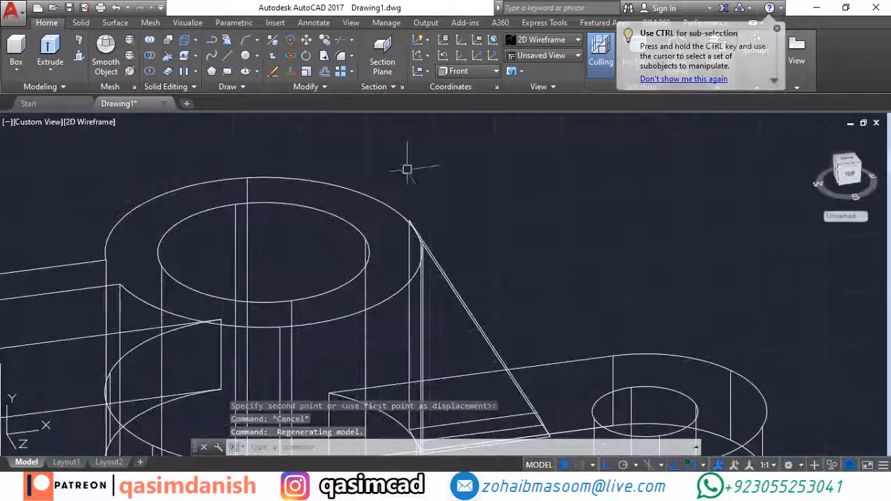
left_click(79, 59)
scroll(404, 268, "up", 3)
left_click(396, 262)
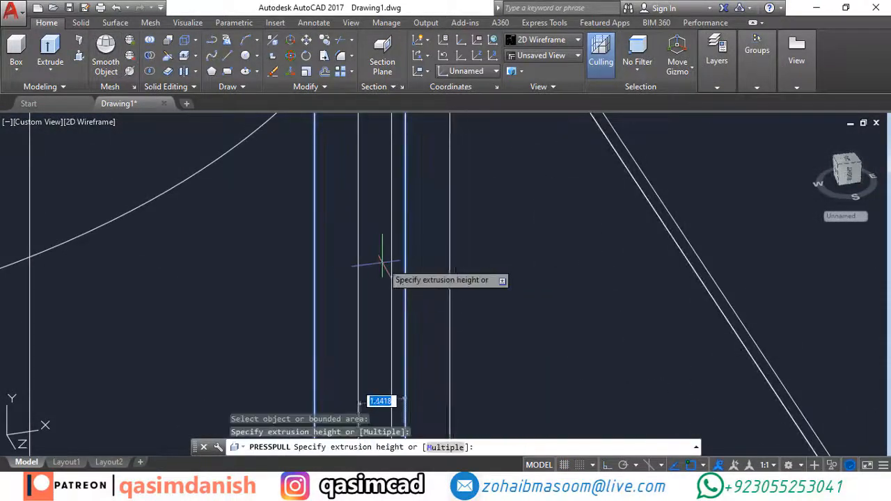
left_click(295, 270)
scroll(420, 255, "down", 6)
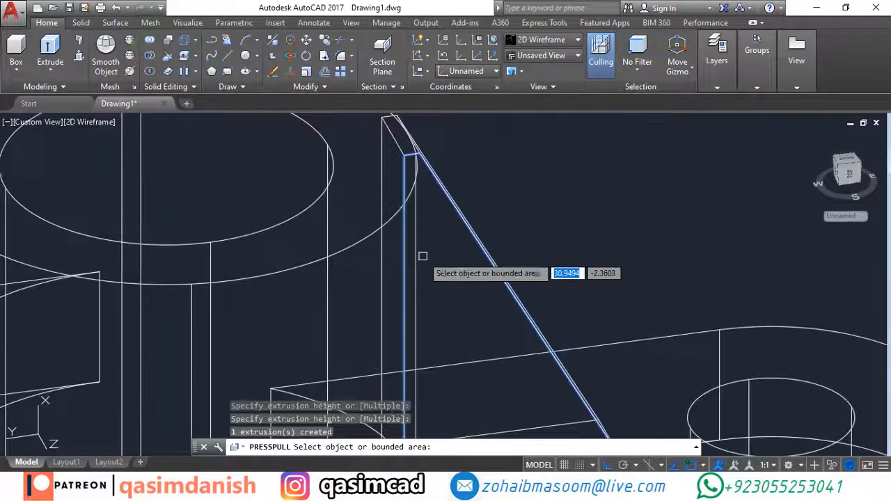
key("Escape")
- Set the coordinate system to Top
scroll(563, 227, "down", 3)
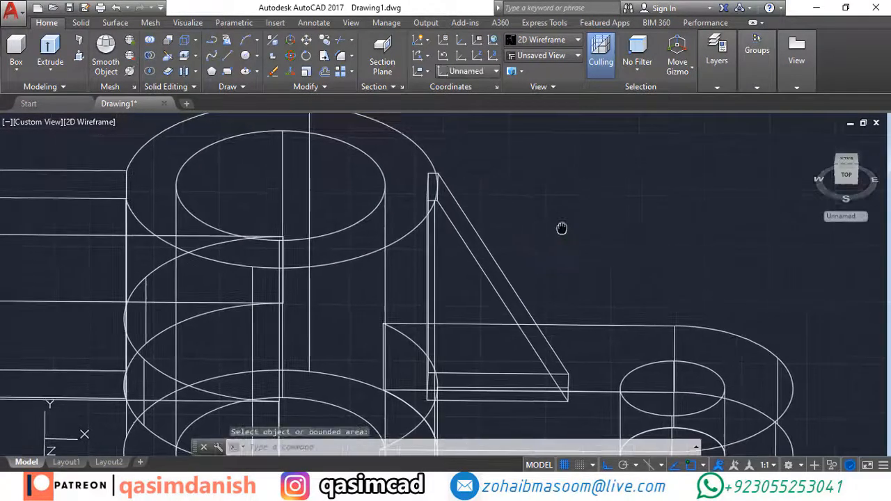
middle_click_drag(596, 239, 630, 320, "shift")
scroll(462, 193, "down", 5)
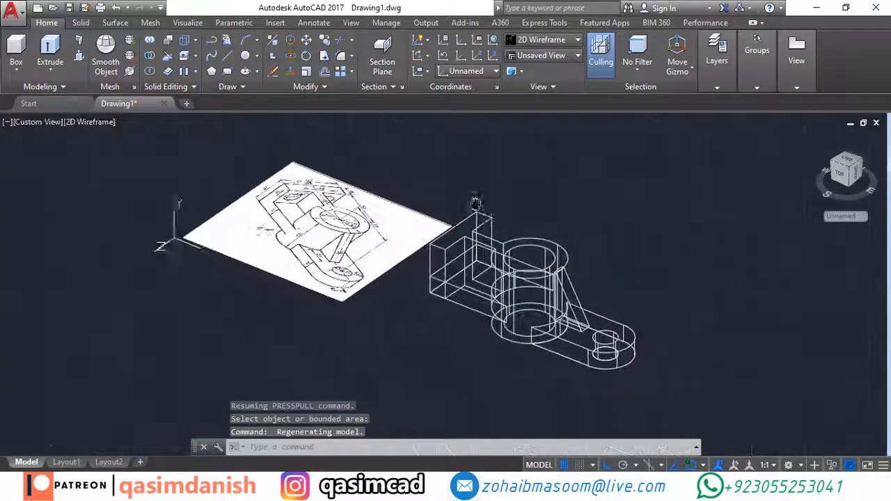
left_click(470, 74)
left_click(472, 91)
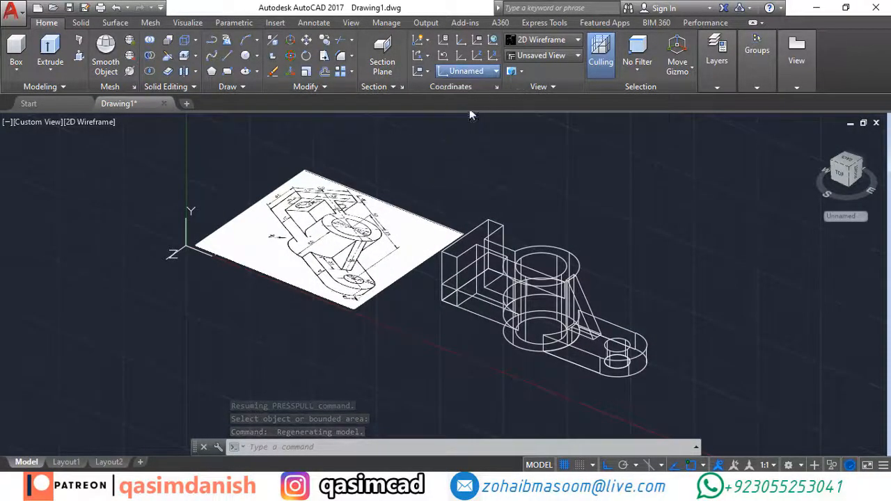
- Examine the reference image for the diameter, spacing and edge distance of the flange holes
scroll(258, 209, "up", 8)
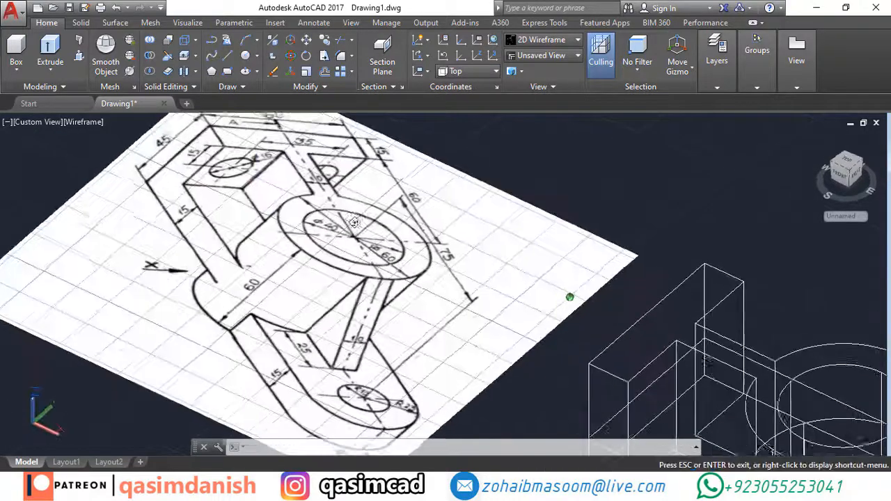
scroll(329, 234, "up", 3)
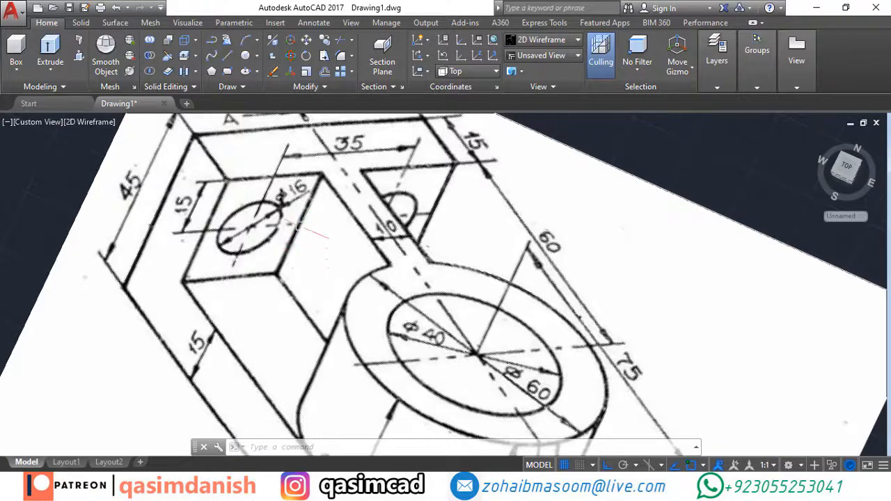
middle_click_drag(303, 198, 313, 229)
scroll(565, 162, "down", 2)
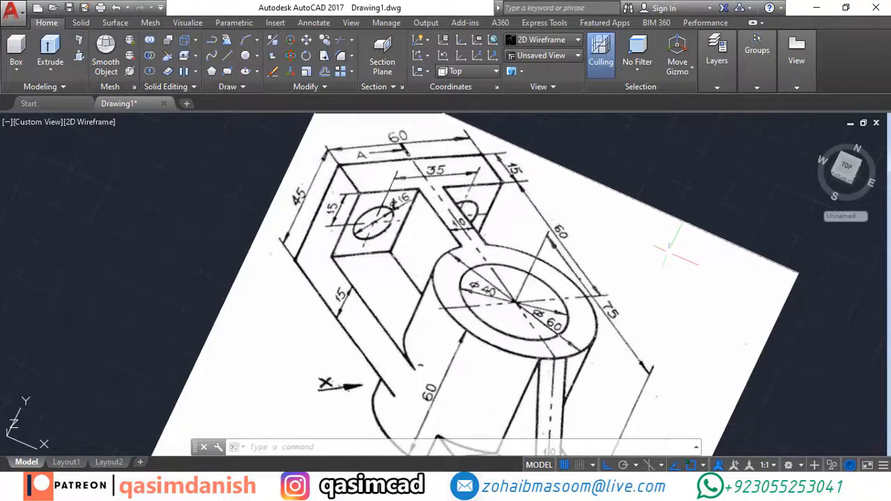
middle_click_drag(668, 251, 545, 209)
scroll(582, 214, "down", 2)
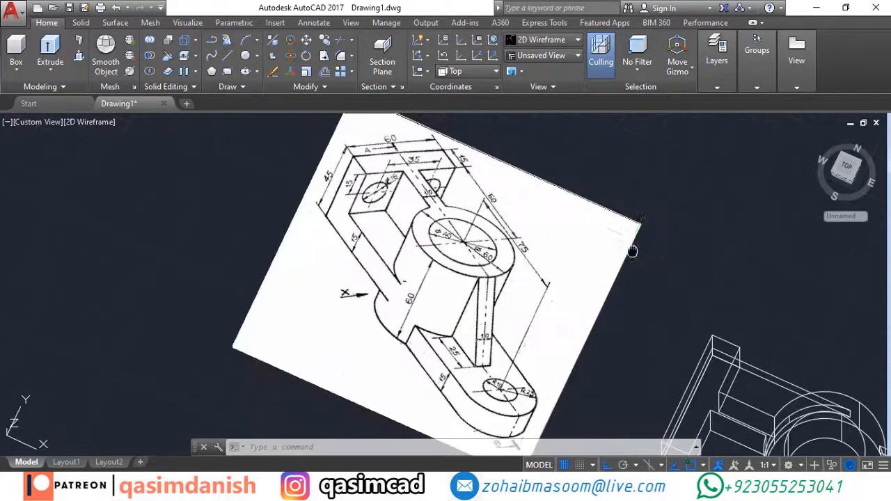
middle_click_drag(633, 250, 403, 142)
middle_click_drag(498, 325, 454, 251, "shift")
- Draw a circle of radius 8 on the flange's inner face, centred 15 below the midpoint of its top edge
scroll(464, 279, "up", 3)
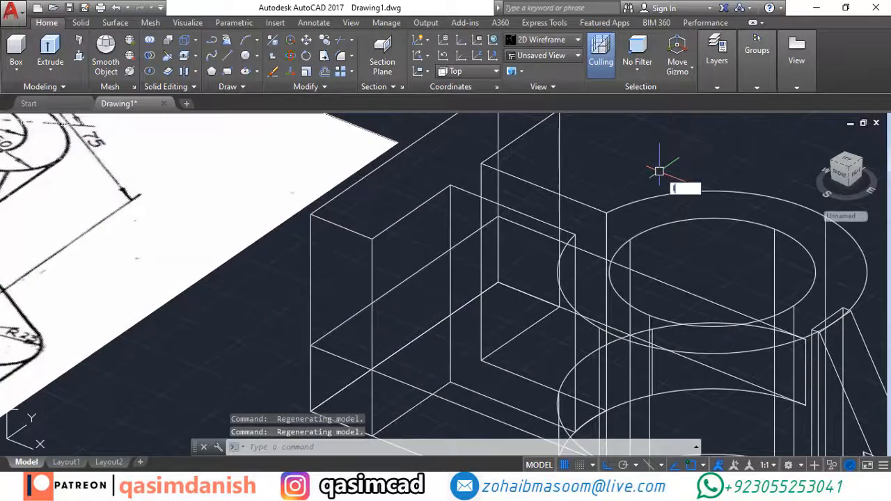
key("Return")
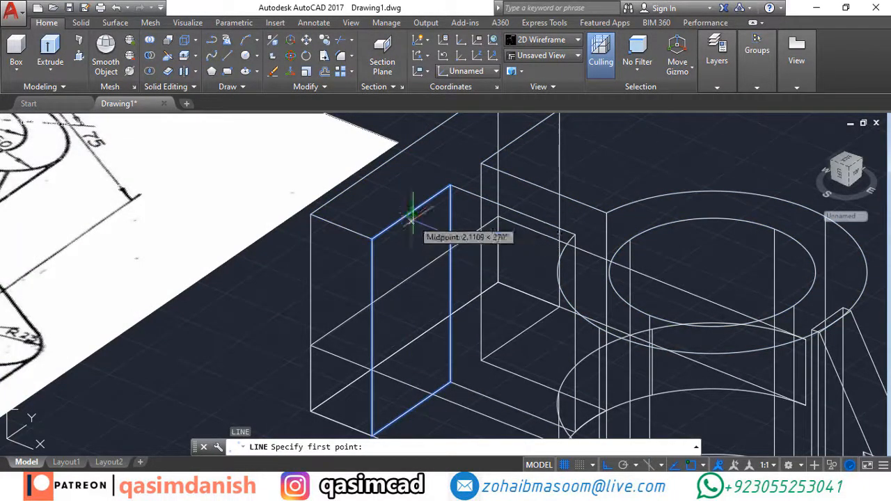
key("Escape")
type("c")
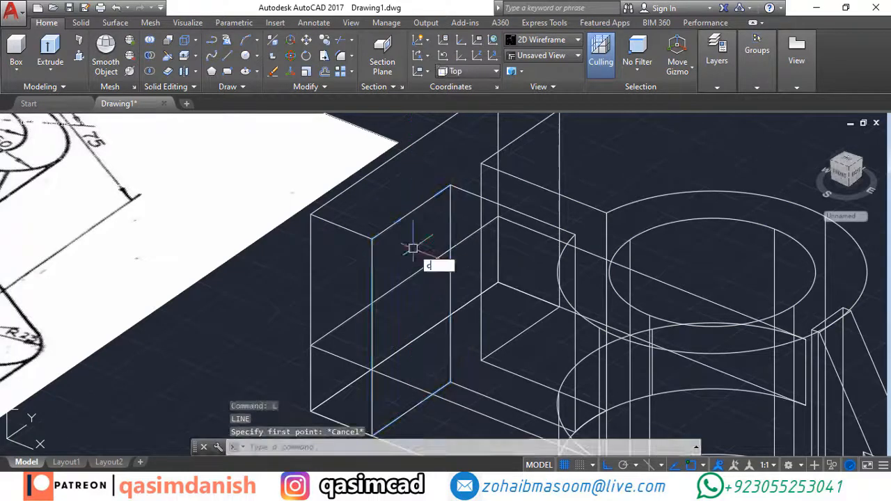
key("Return")
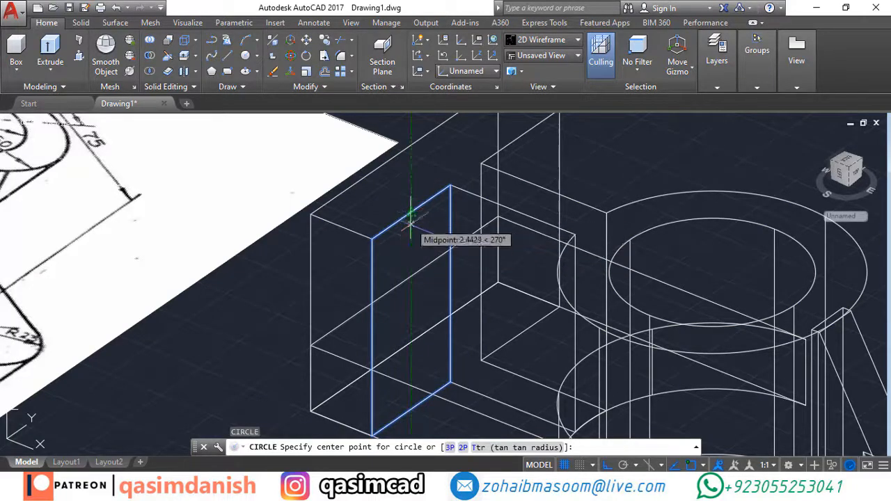
key("Return")
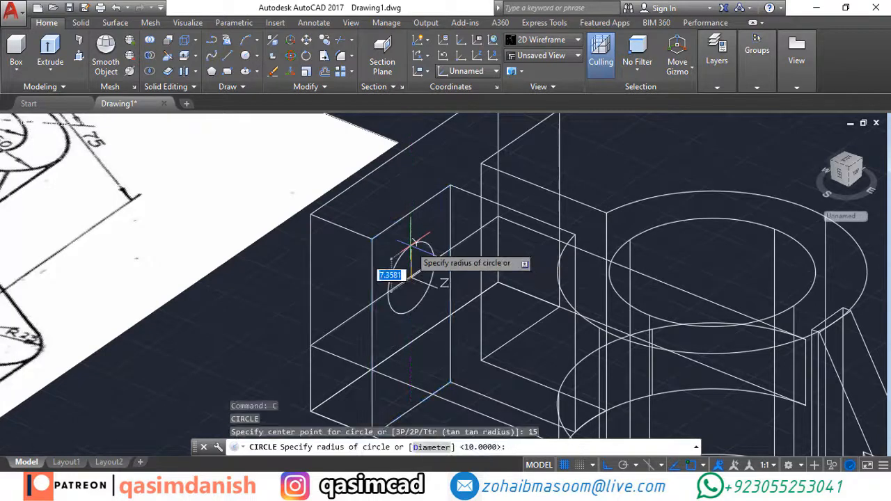
type("8")
key("Return")
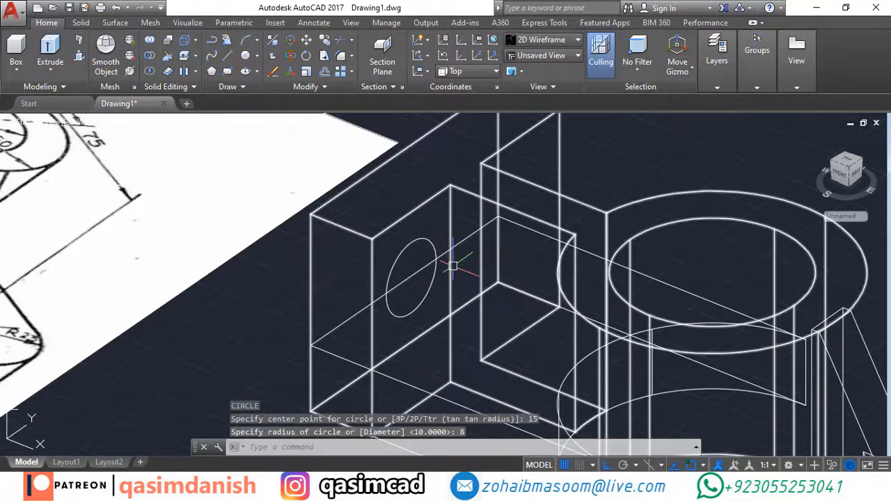
- Extrude the circle through the full thickness of the flange and out beyond its back face
scroll(550, 210, "down", 4)
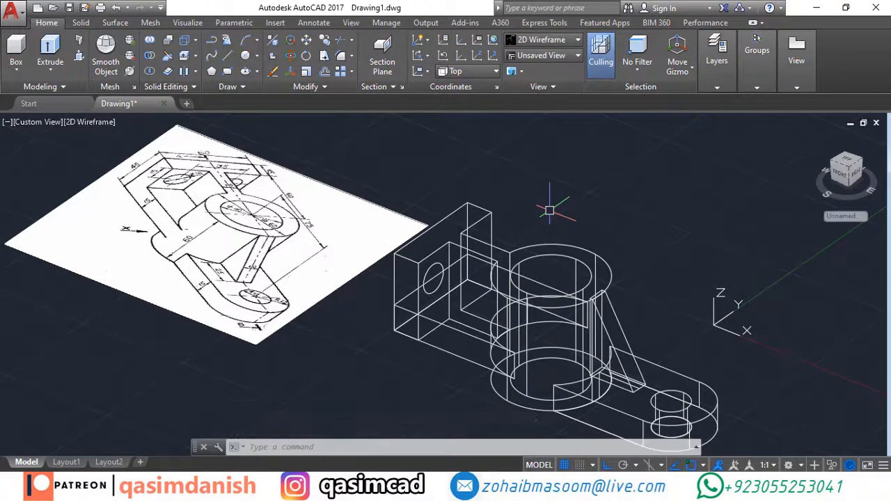
type("ext")
key("Return")
left_click(436, 287)
key("Return")
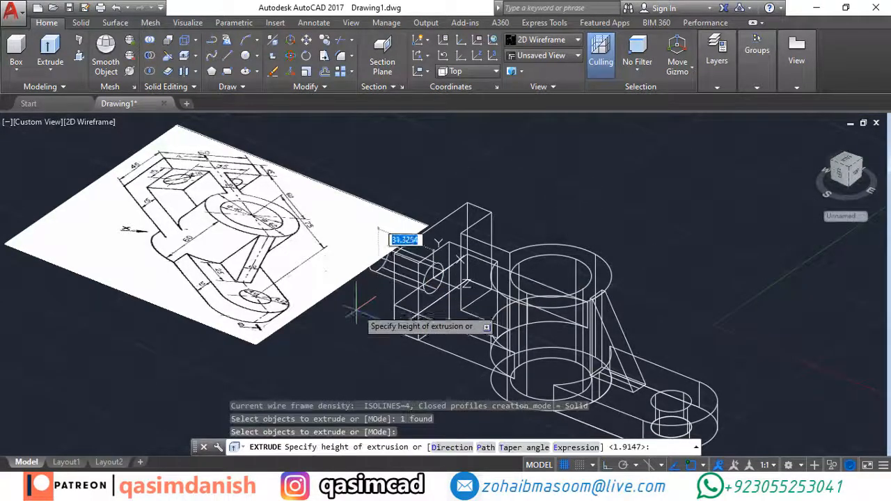
left_click(394, 246)
- In the top view, mirror the small cylinder across the bracket's horizontal centreline, keeping the original
left_click(861, 167)
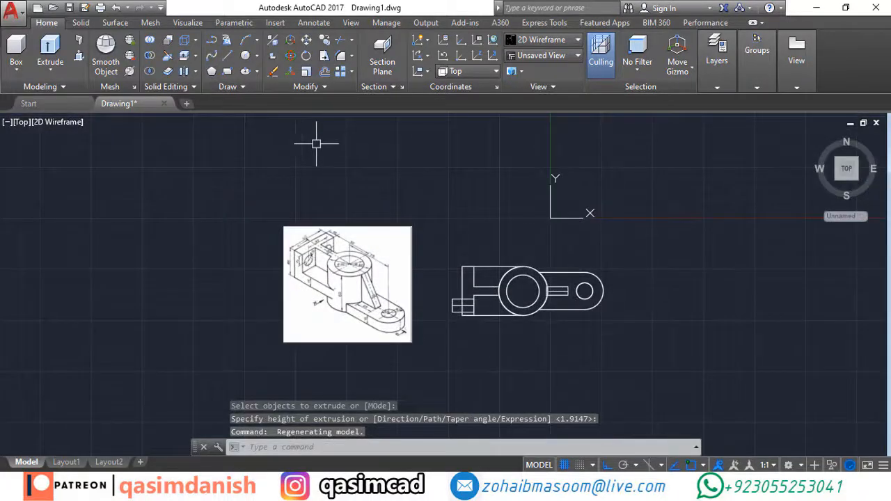
key("Return")
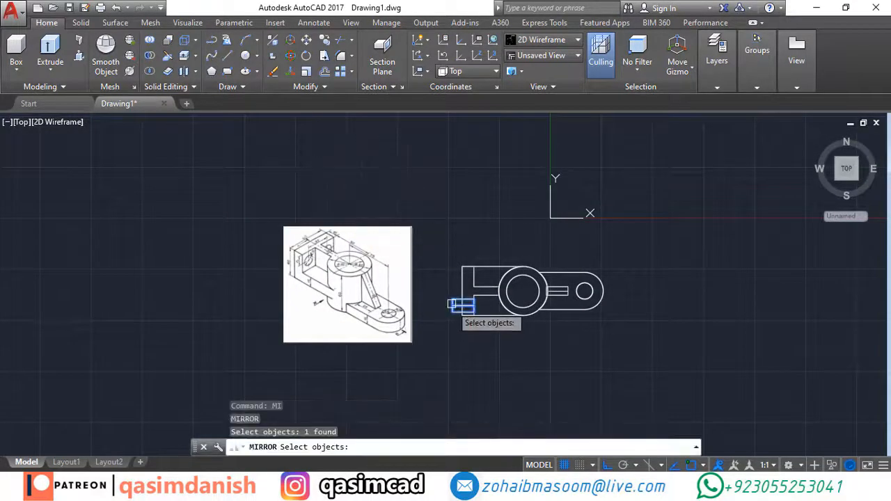
key("Return")
left_click(462, 292)
left_click(427, 290)
key("Return")
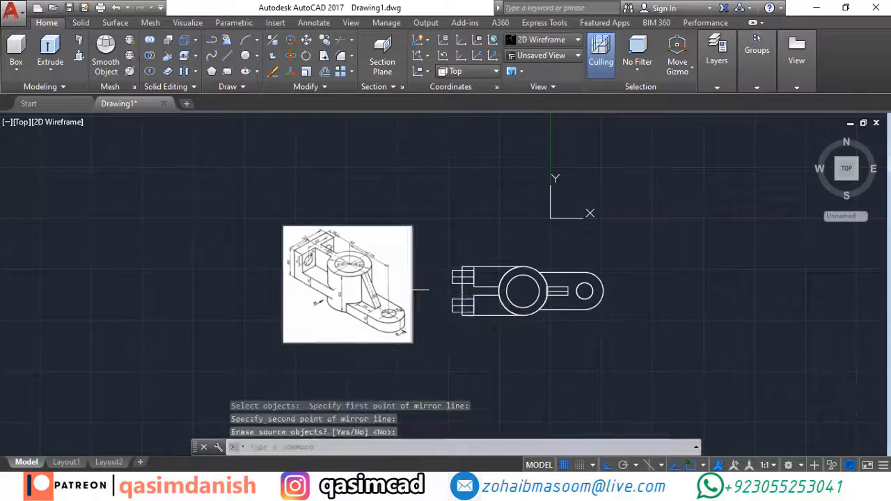
- Subtract the two small cylinders from the flange body to cut its holes
middle_click_drag(427, 290, 488, 221, "shift")
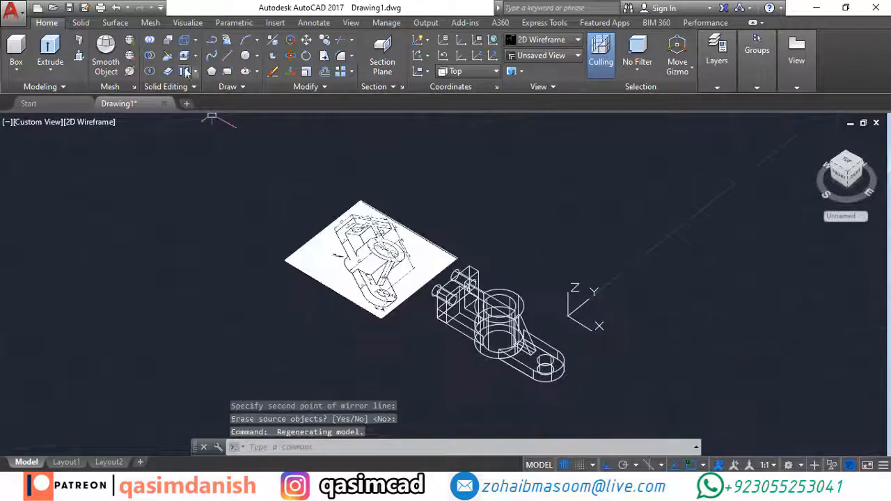
left_click(150, 40)
scroll(445, 314, "up", 5)
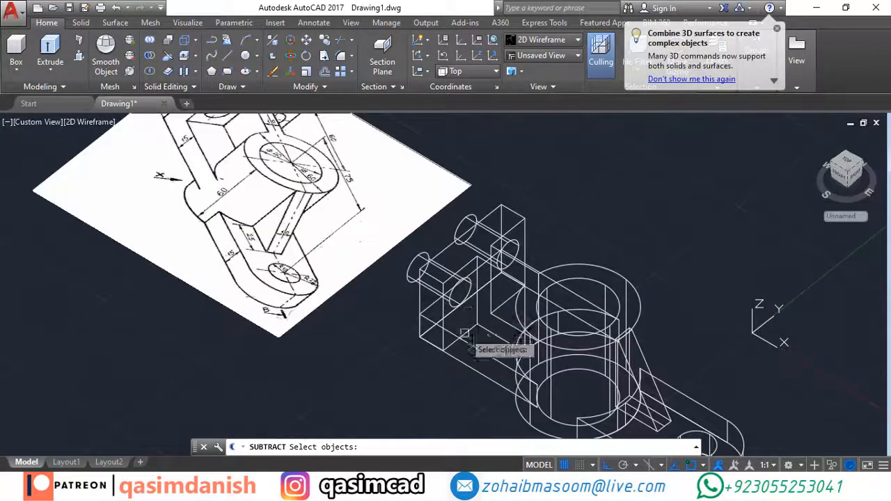
left_click(443, 308)
key("Return")
left_click(463, 291)
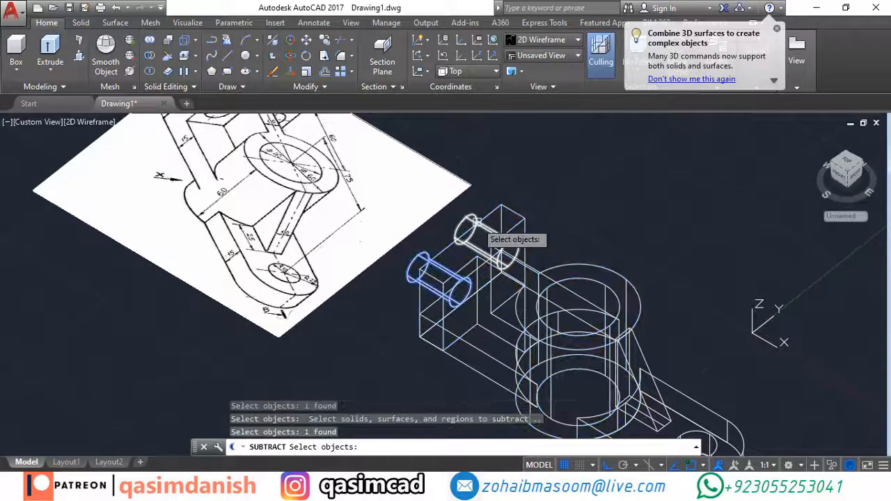
left_click(480, 225)
key("Return")
- Union the flange body, rib and arm into one solid
middle_click_drag(588, 272, 557, 199)
scroll(557, 220, "down", 3)
left_click(152, 42)
left_click(582, 378)
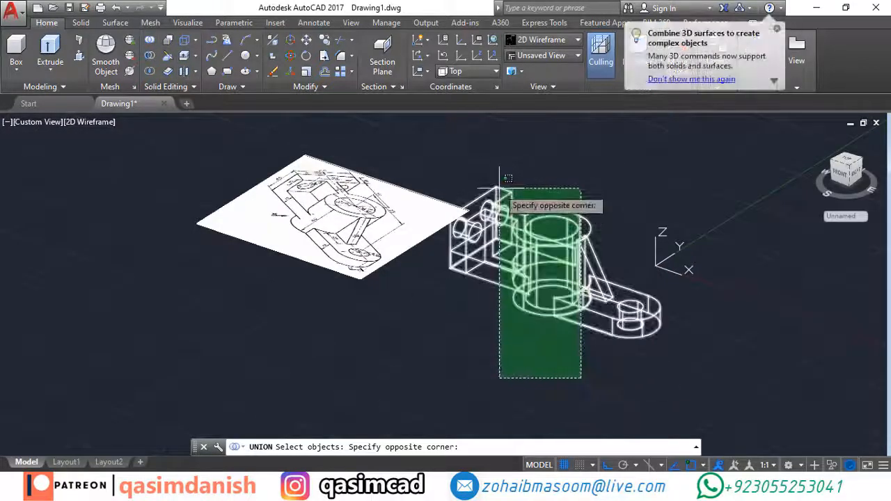
left_click(491, 178)
key("Return")
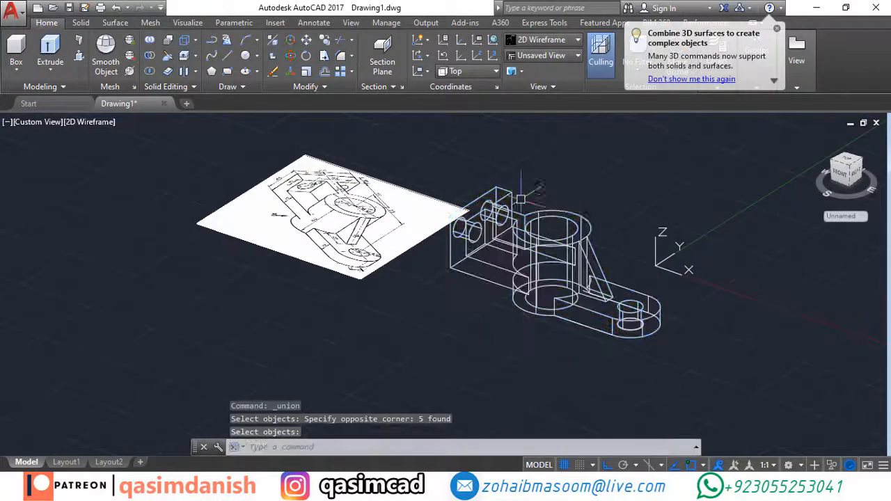
- Set the visual style to Conceptual and orbit to an isometric-like view of the finished bracket
left_click(90, 122)
left_click(132, 169)
mouse_move(529, 275)
middle_mouse_down("shift")
mouse_move(551, 286)
mouse_move(432, 255)
mouse_move(365, 225)
mouse_move(245, 256)
mouse_move(536, 335)
mouse_move(461, 202)
middle_mouse_up("shift")
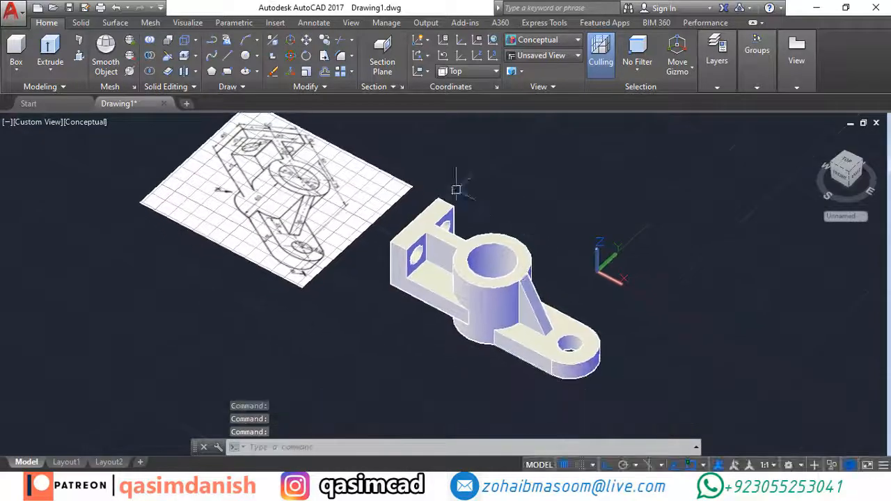